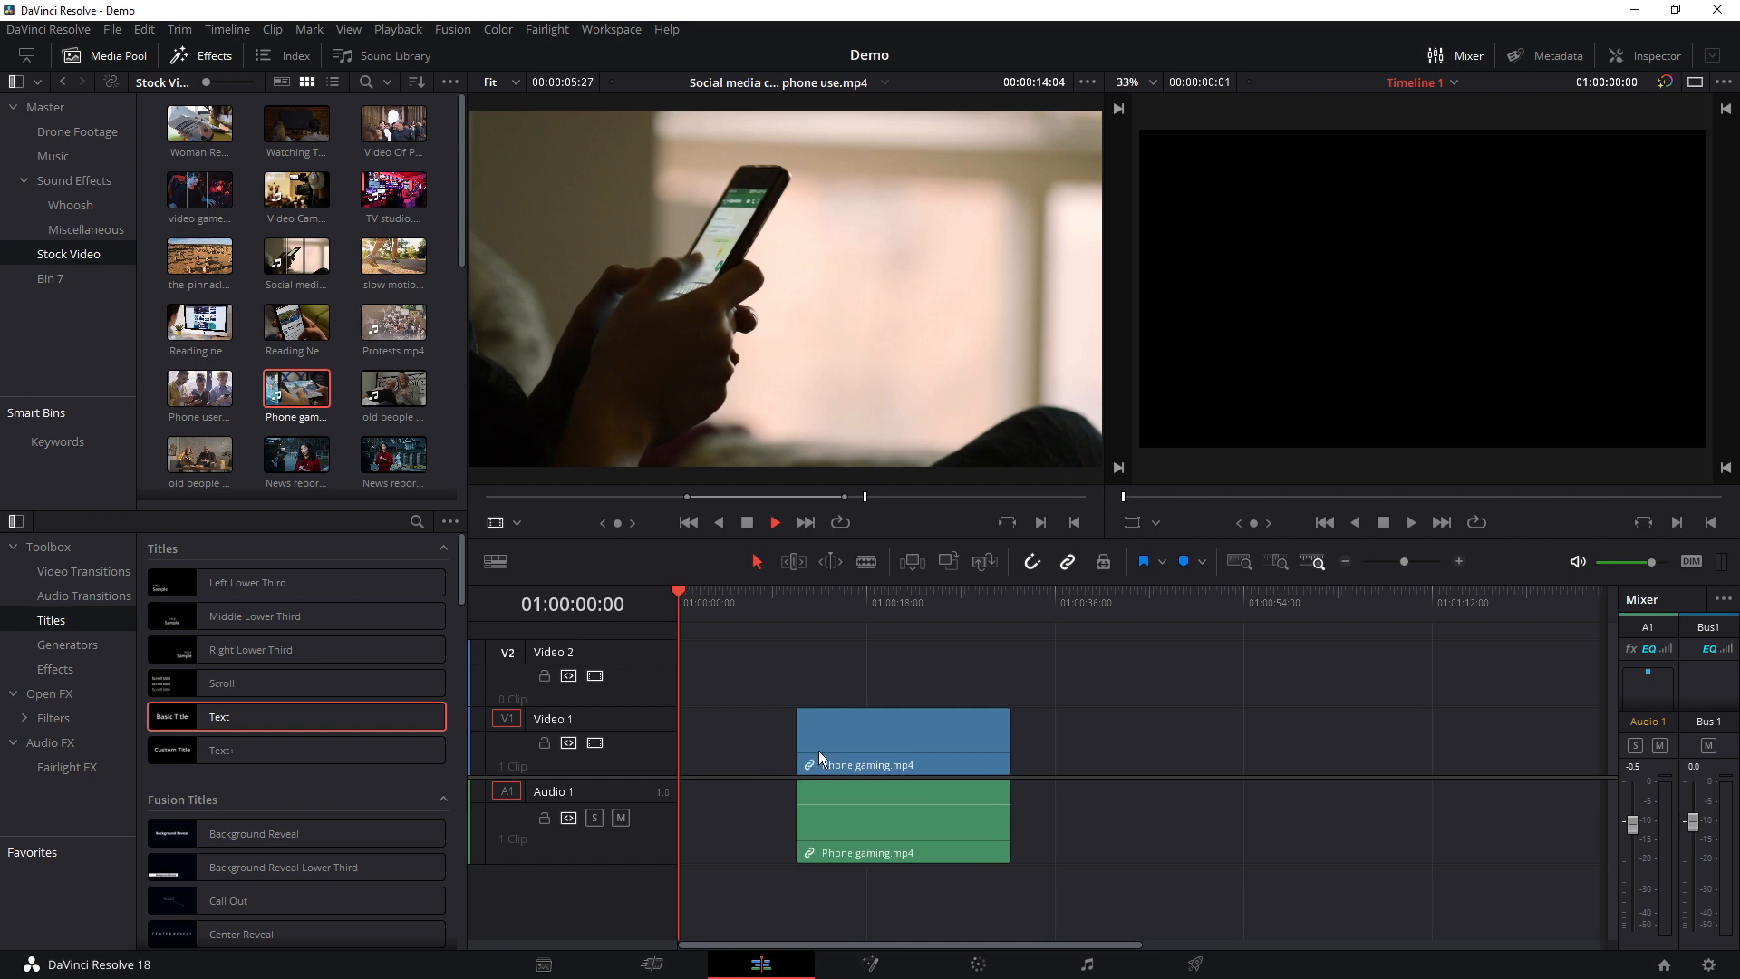
Move the Phone gaming clip earlier on the timeline and blade it near its start and at about 01:00:19:09
drag(945, 751, 843, 701)
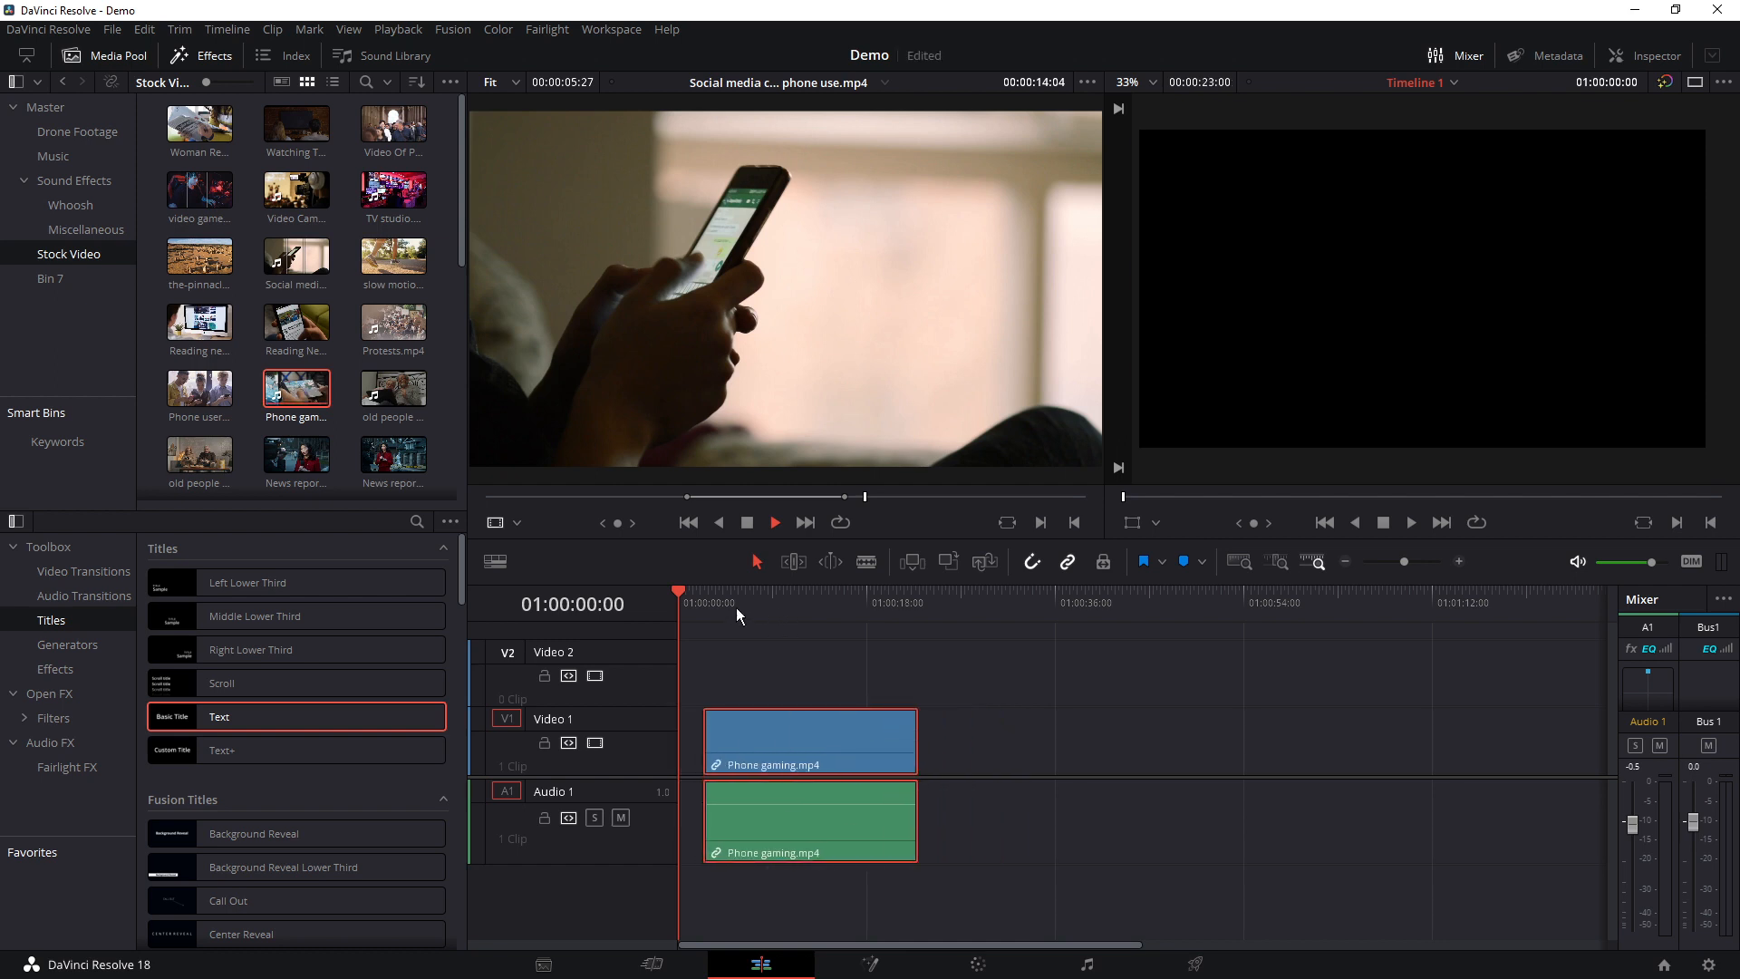
mouse_move(762, 606)
mouse_down()
mouse_move(868, 616)
mouse_move(785, 621)
mouse_up()
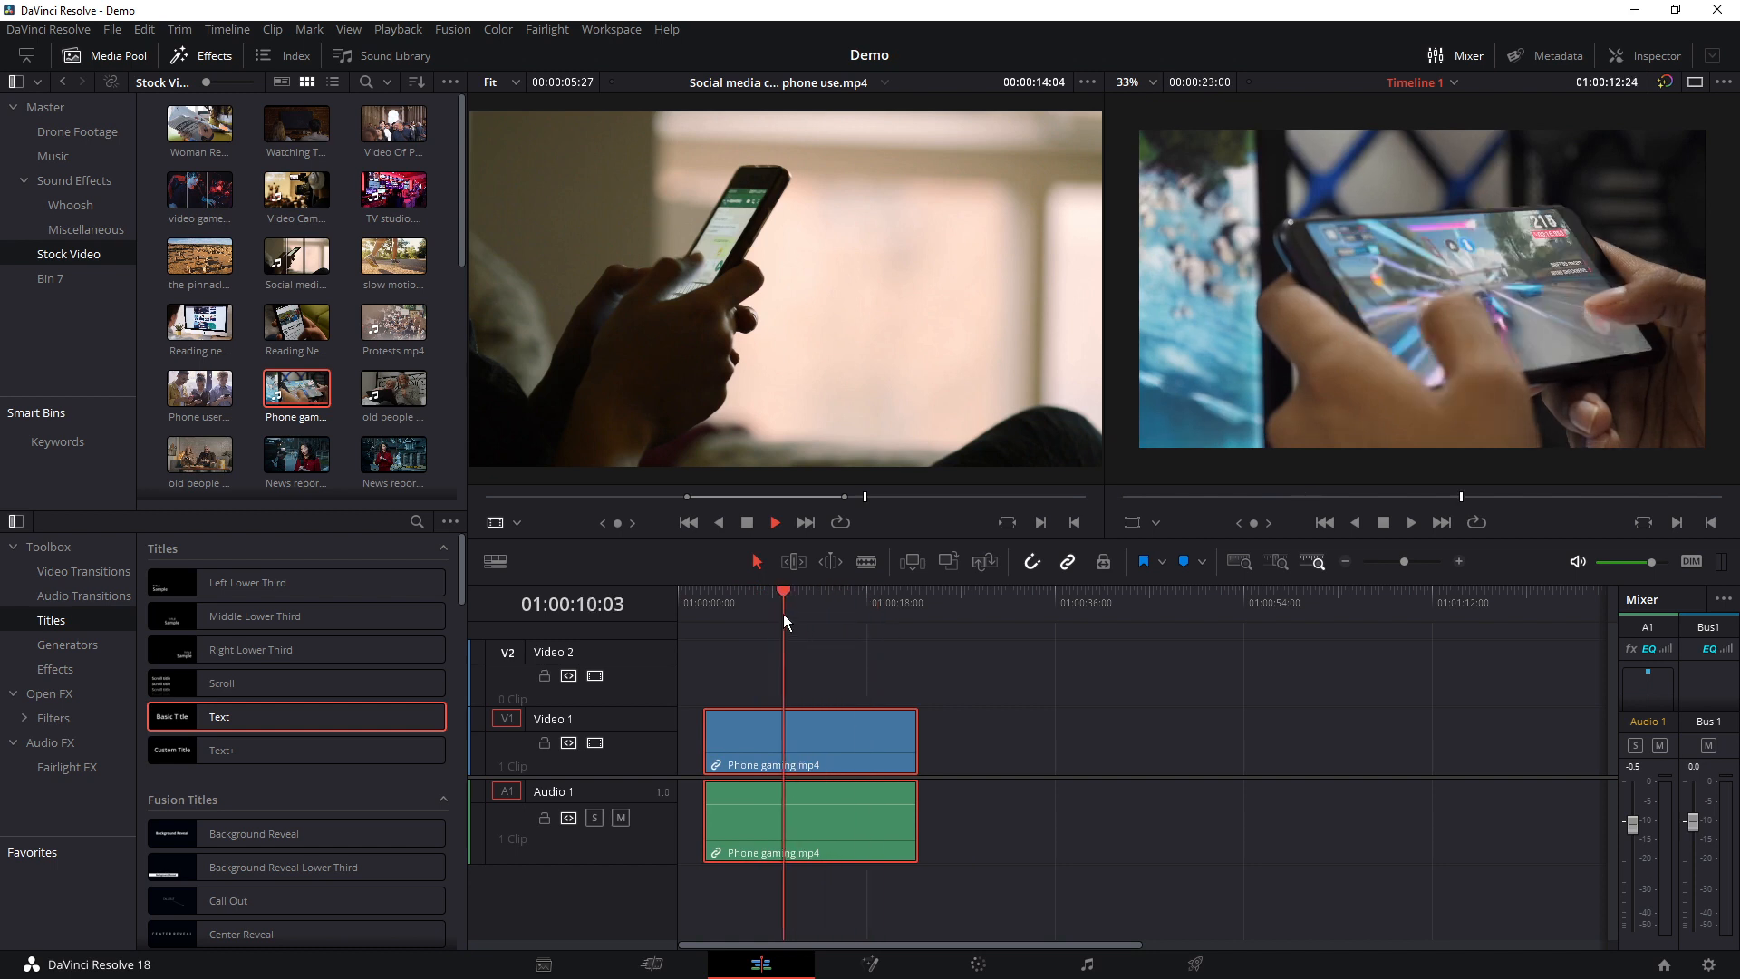
click(866, 562)
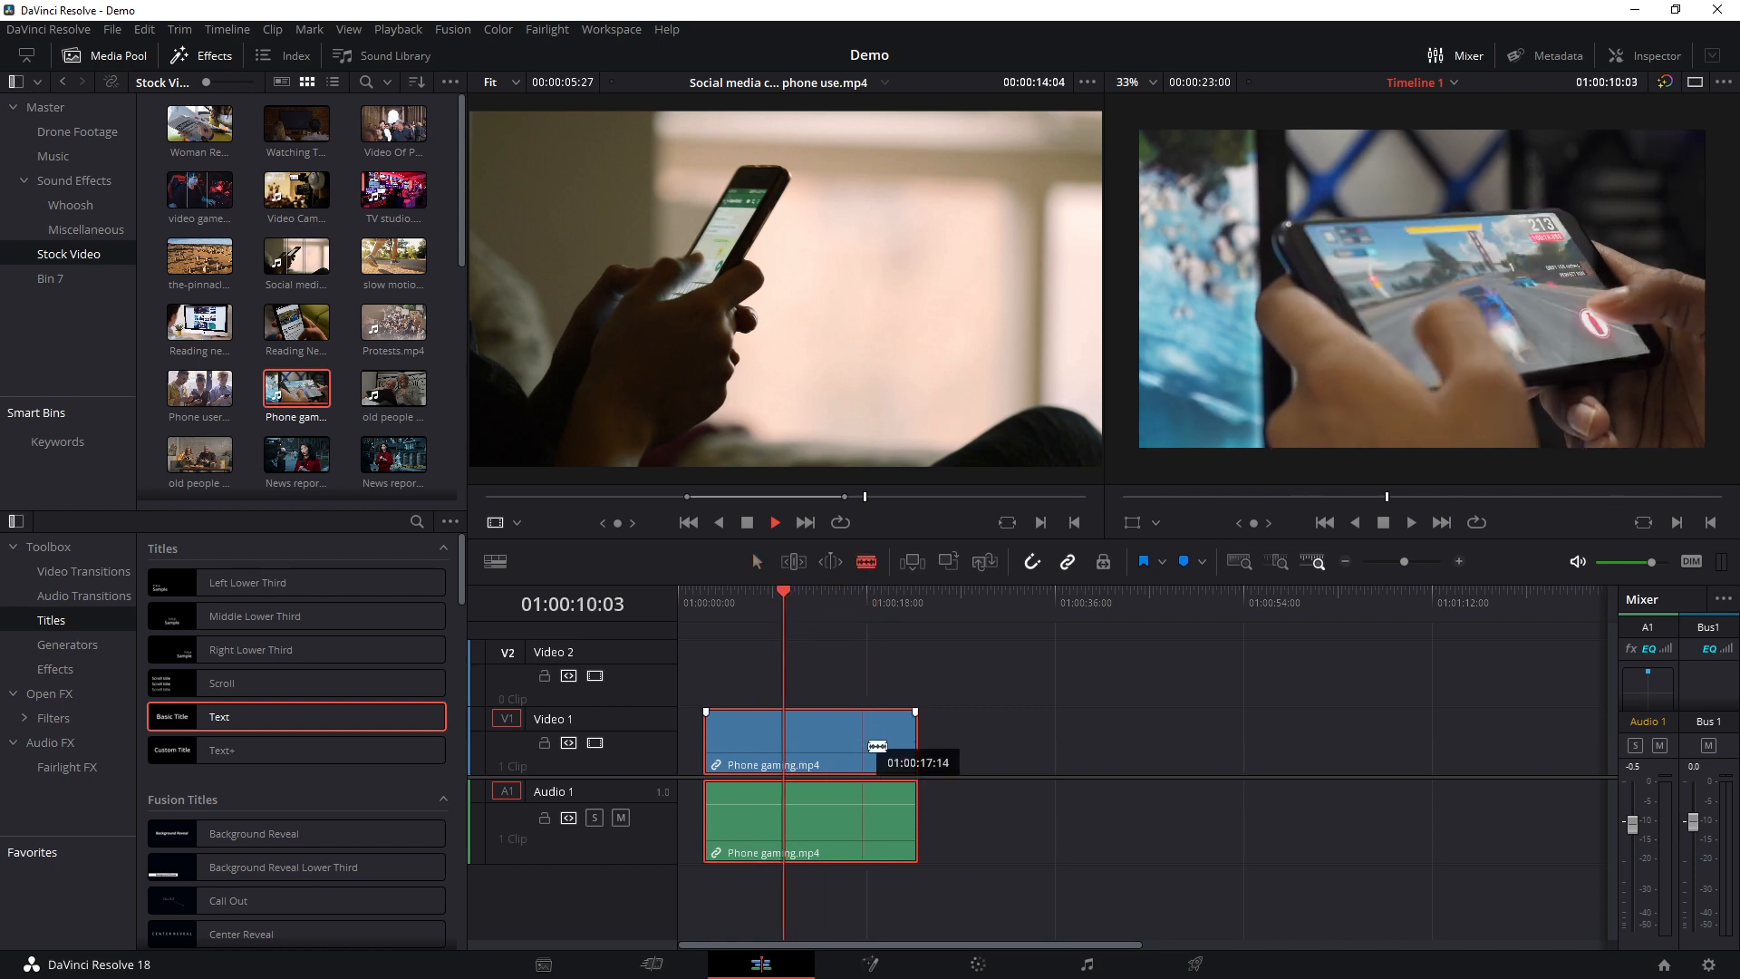
click(881, 747)
click(734, 607)
click(725, 606)
click(746, 743)
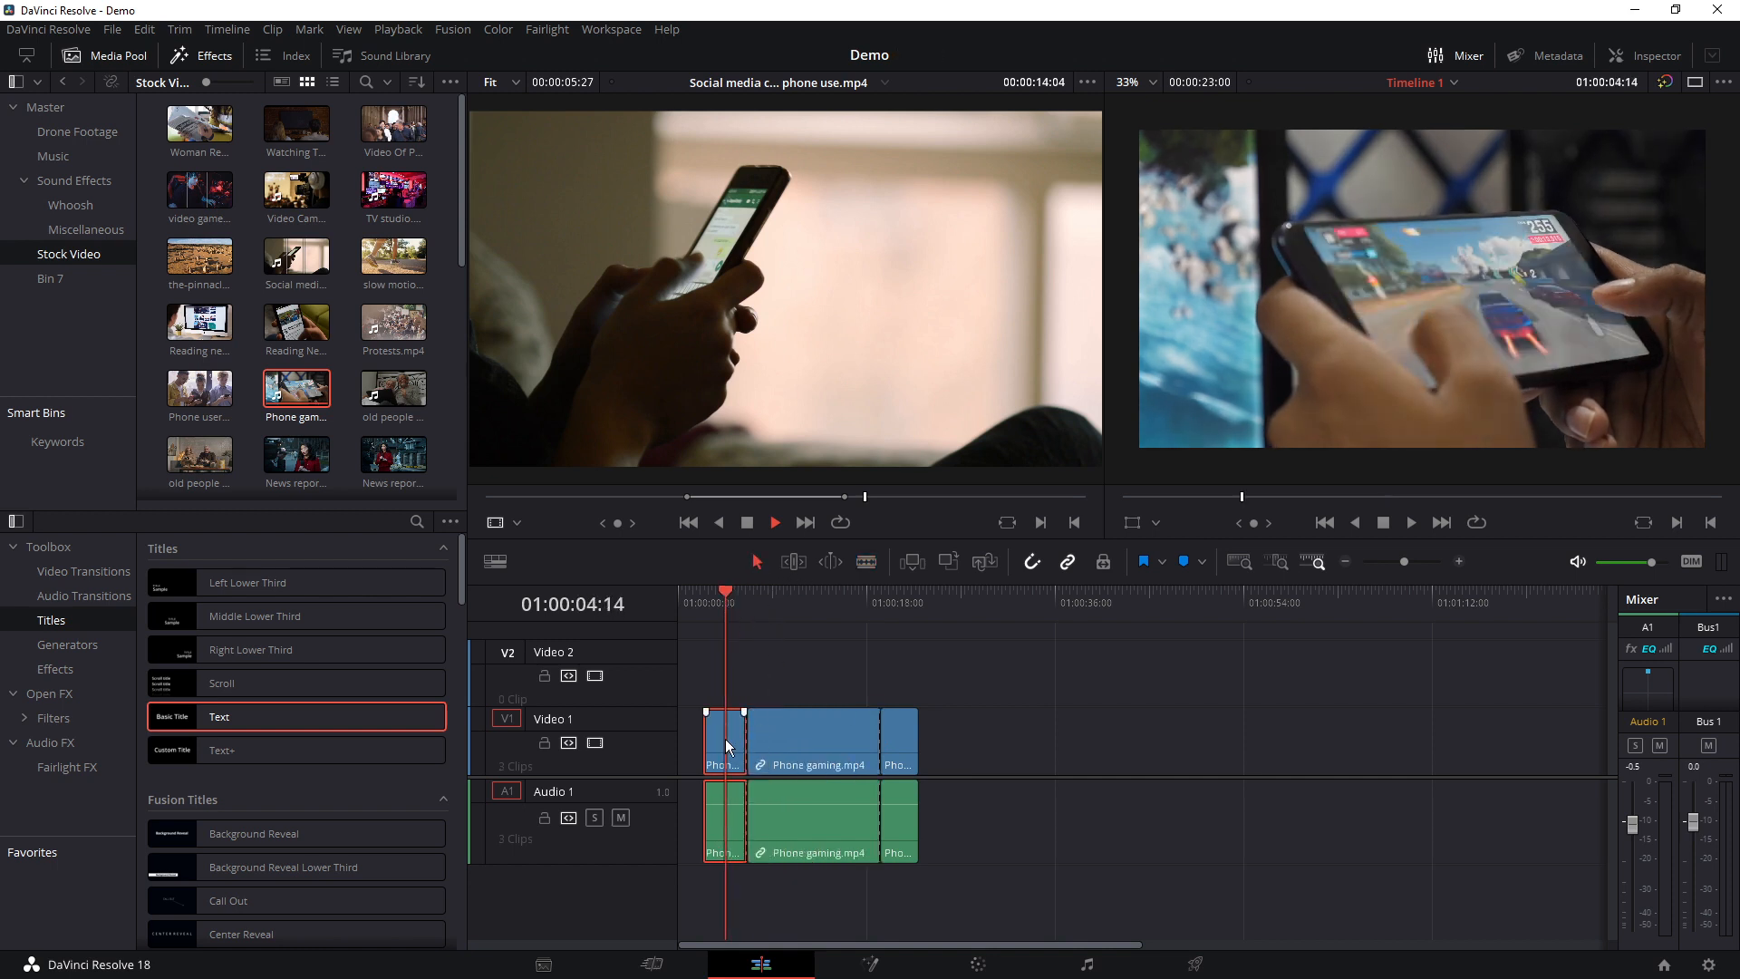
Delete the short first and last pieces of the split Phone gaming clip
key(BackSpace)
key(Down)
key(Down)
click(899, 735)
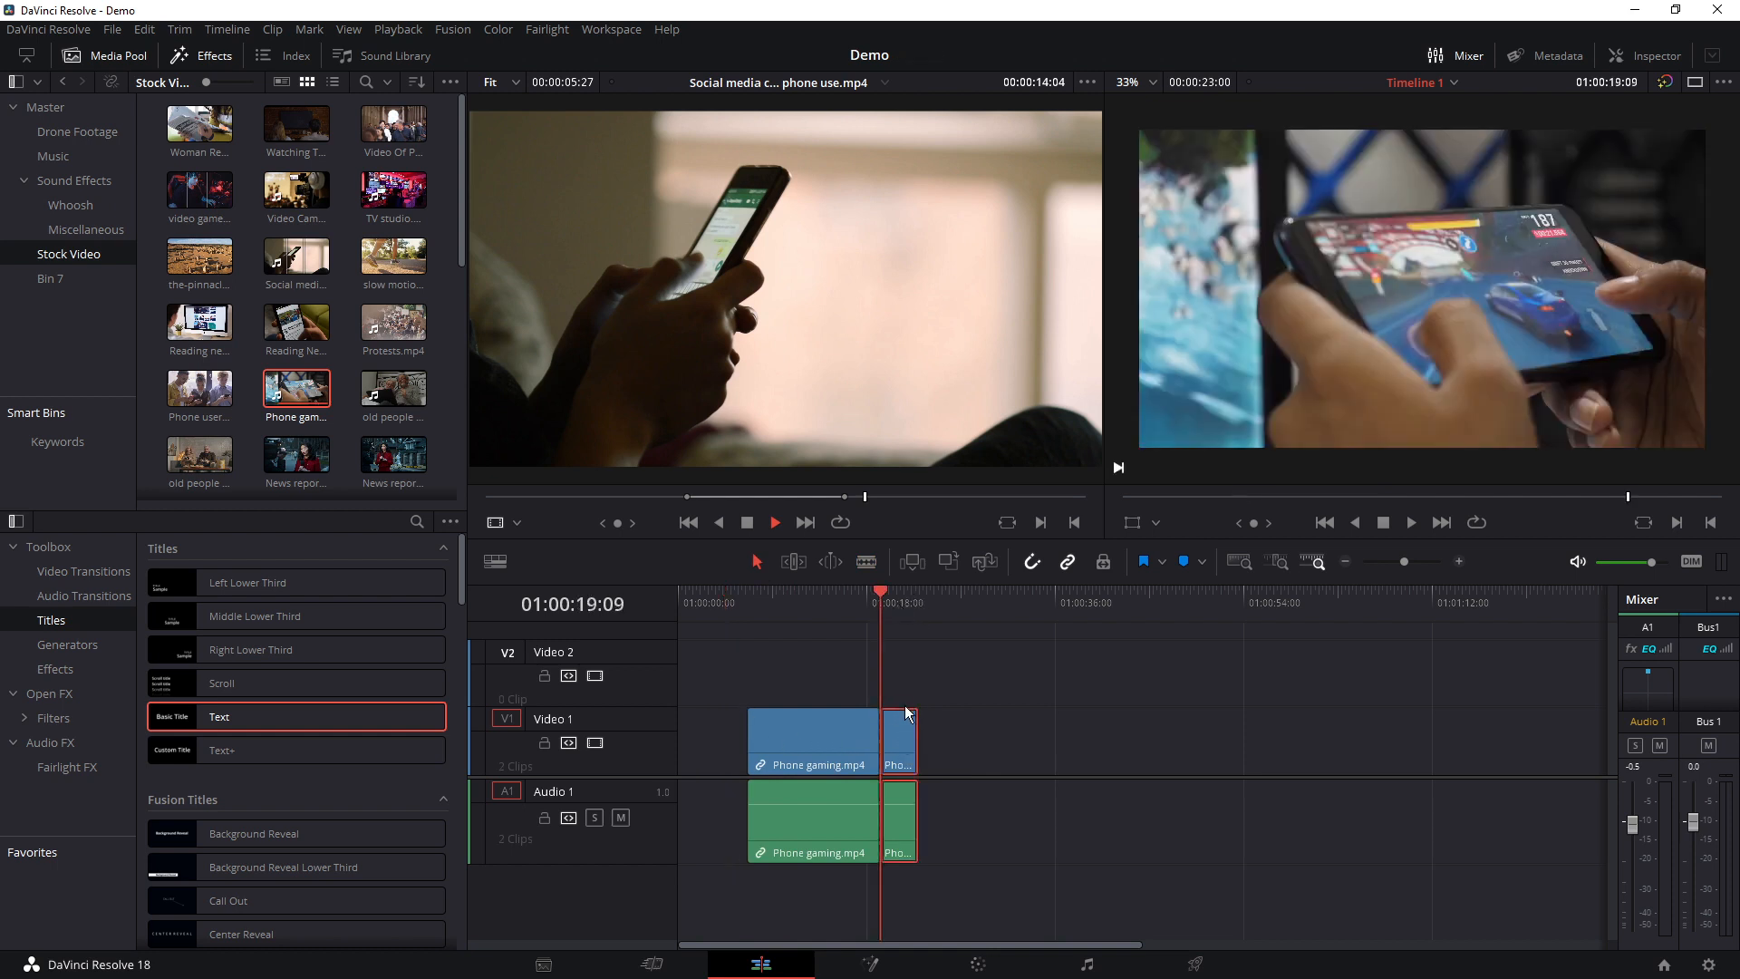
key(BackSpace)
Delete the remaining middle piece of the Phone gaming clip and return the playhead to the timeline start
drag(827, 737, 959, 739)
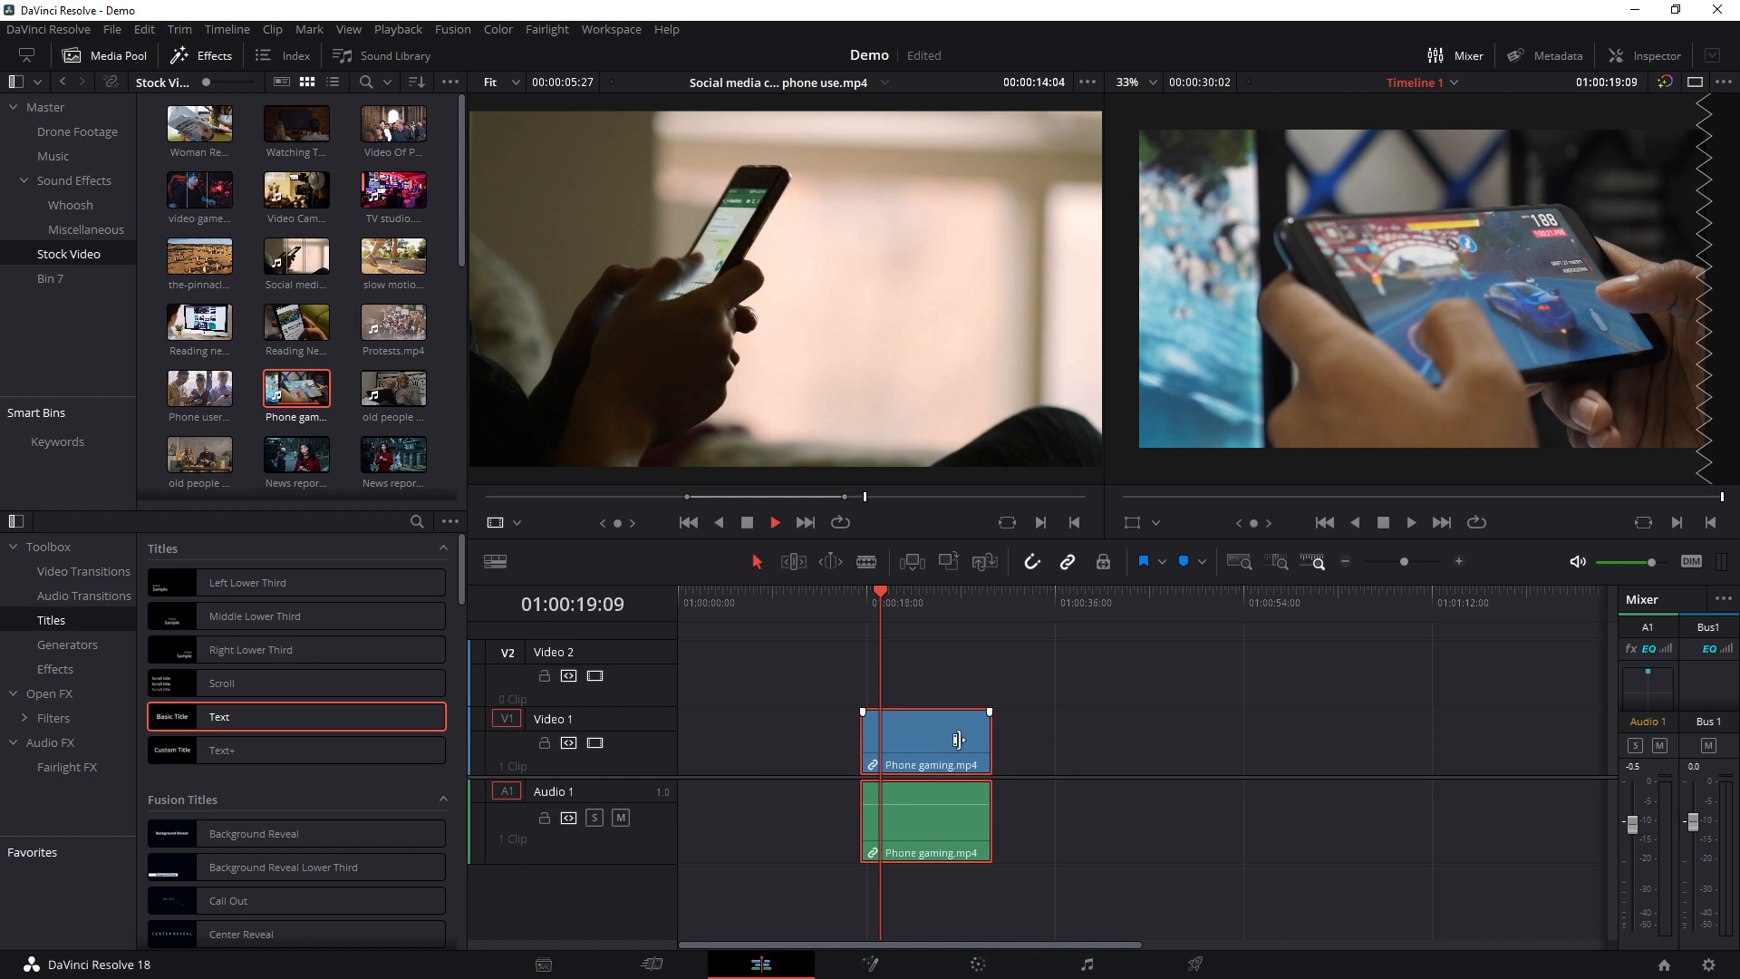
key(BackSpace)
drag(882, 608, 645, 642)
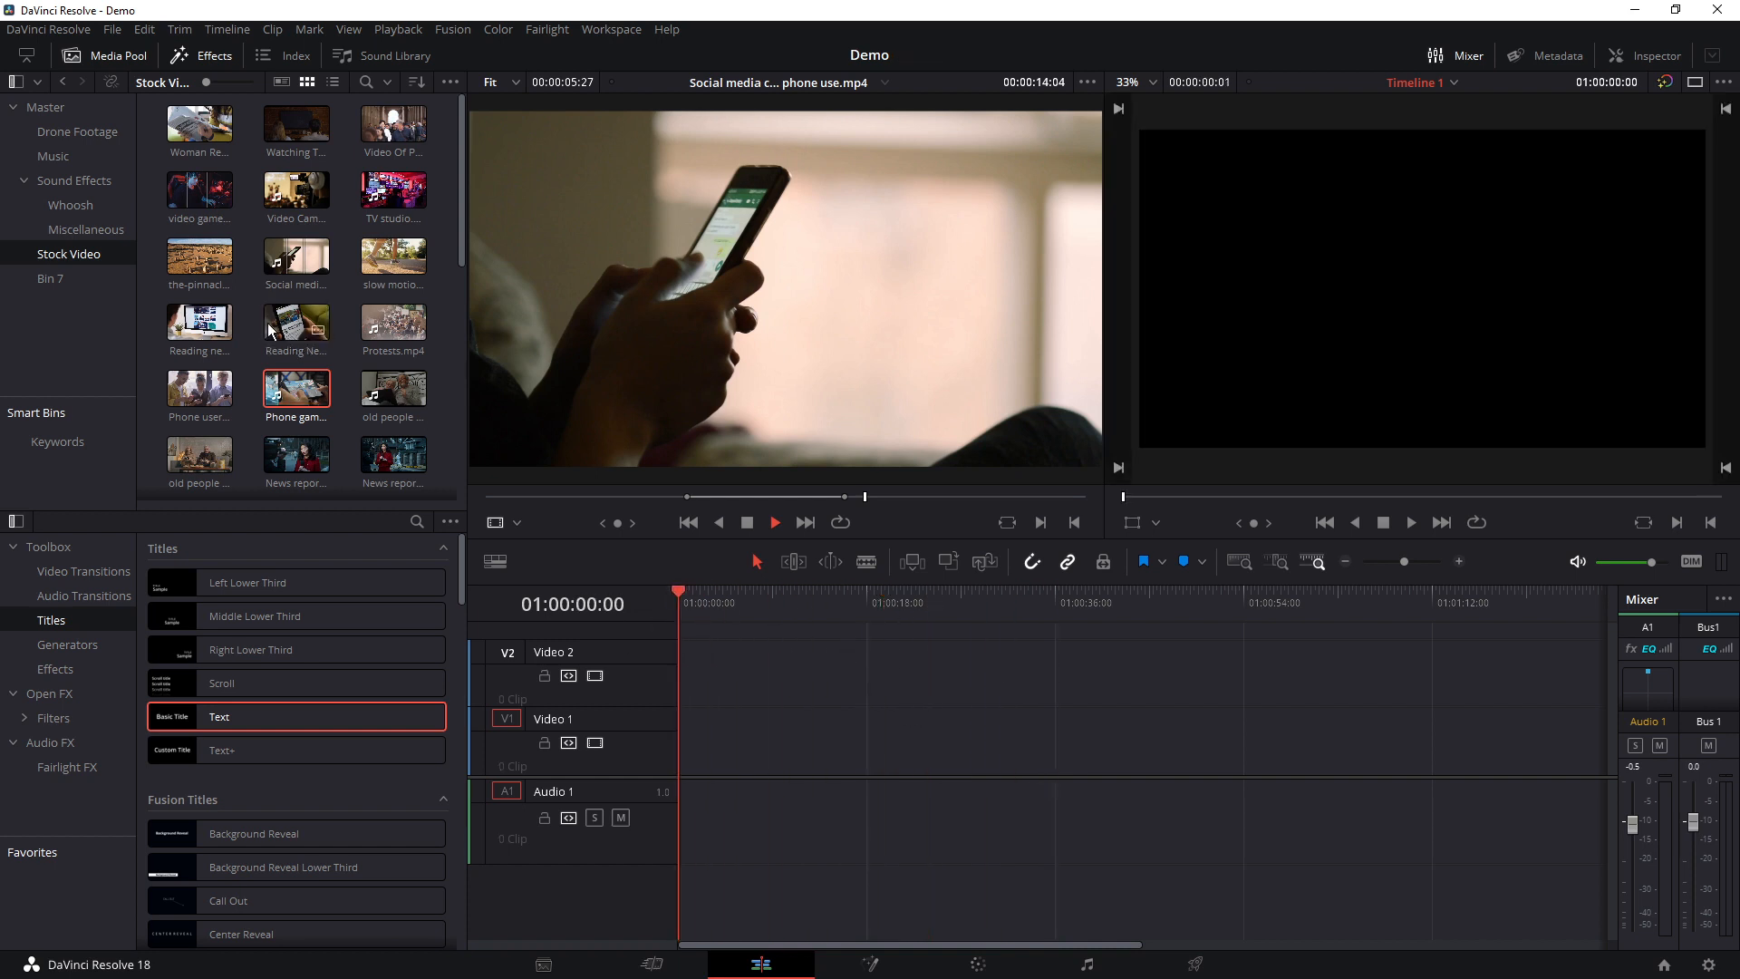
Load Phone gaming.mp4 from the Stock Video bin into the source viewer and scrub through its footage
double_click(294, 364)
drag(763, 500, 686, 496)
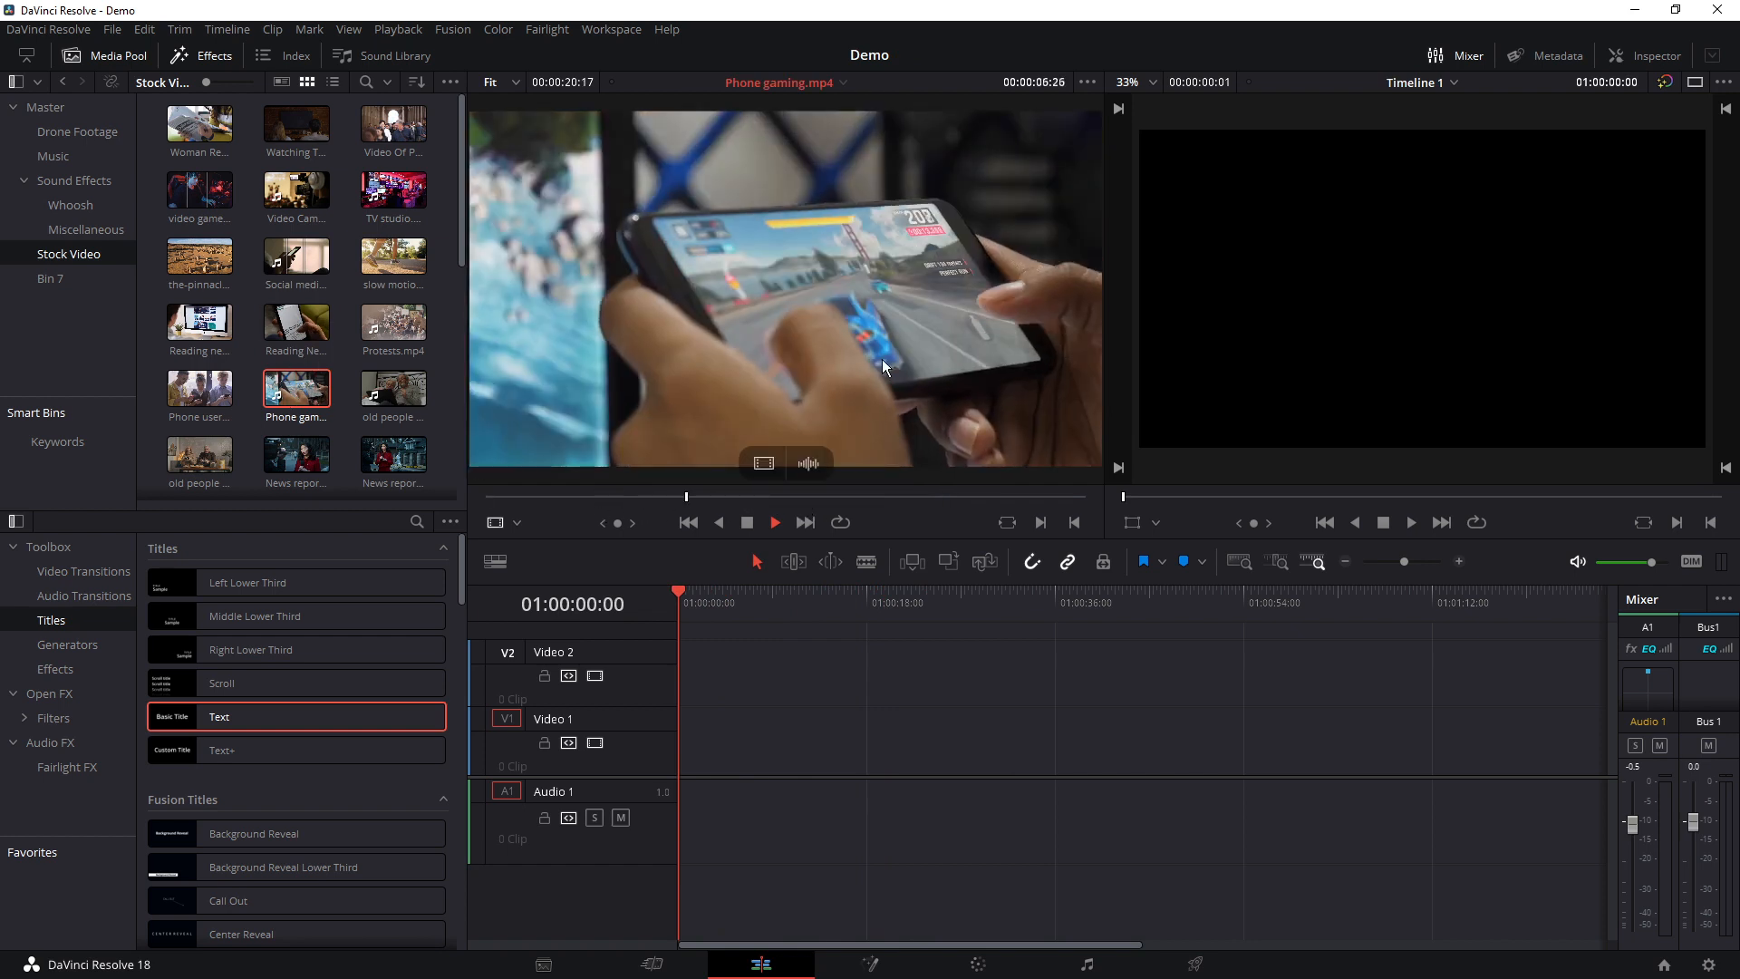
Compare the single-viewer and dual-viewer modes with Phone gaming.mp4 loaded, ending in dual-viewer mode
click(1694, 84)
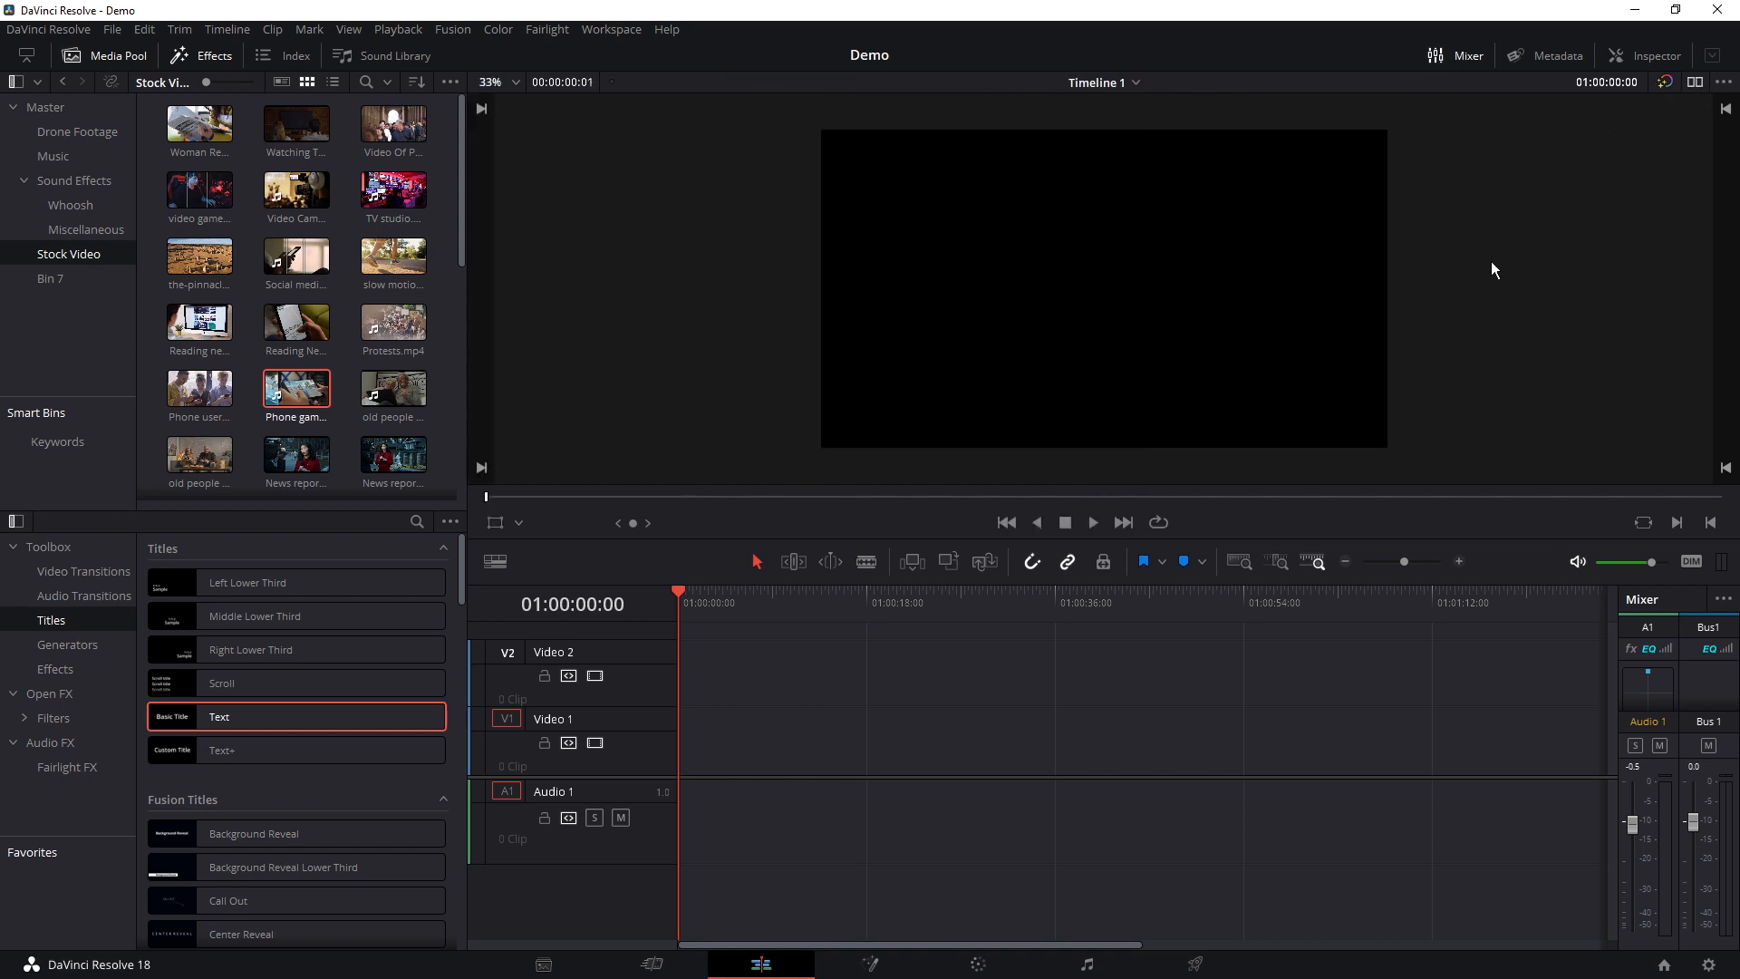
double_click(297, 390)
click(859, 603)
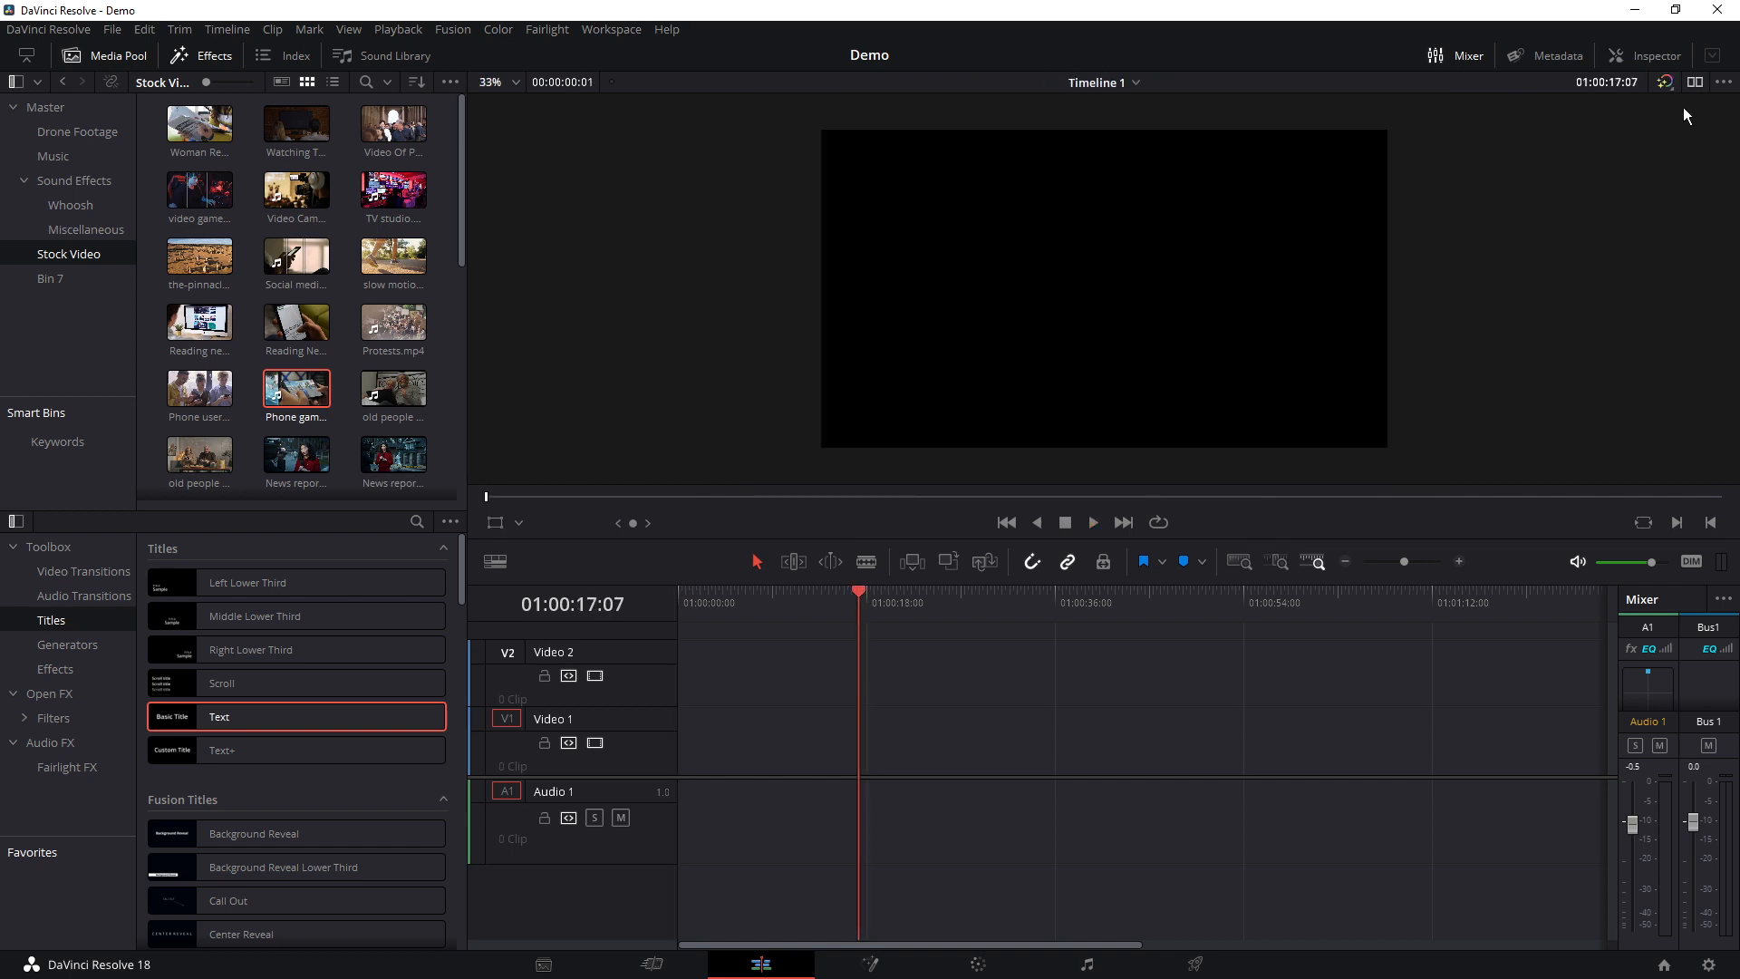
click(1694, 83)
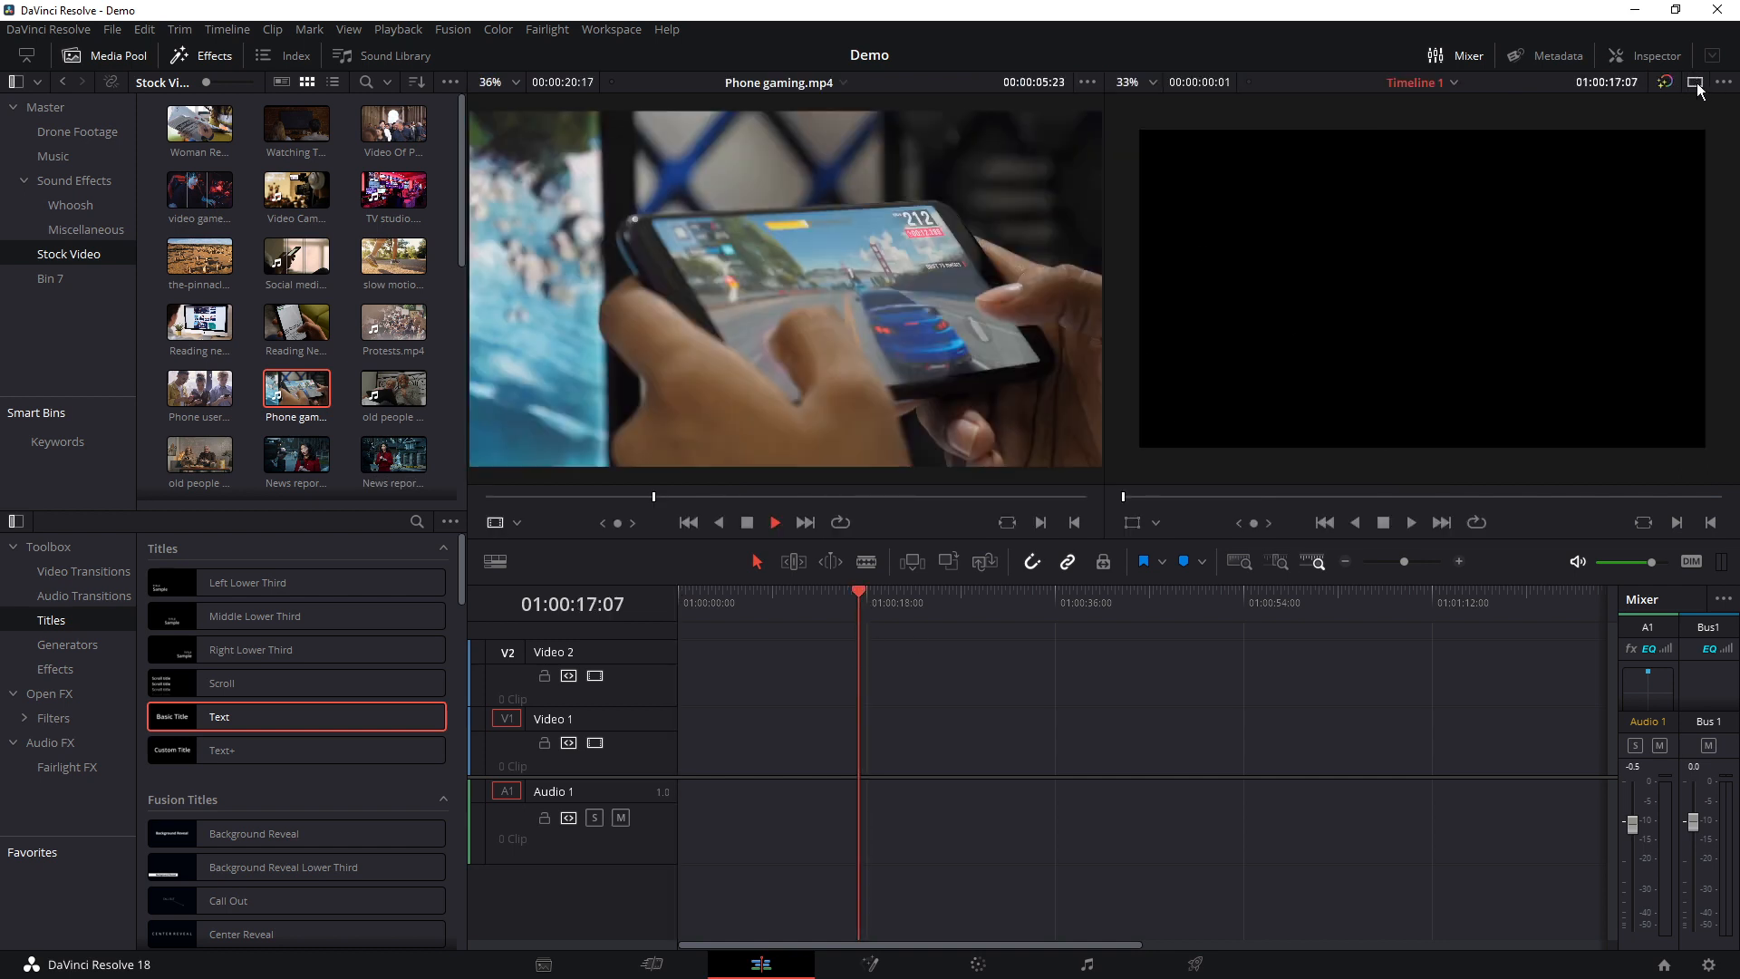
click(1695, 82)
click(1694, 82)
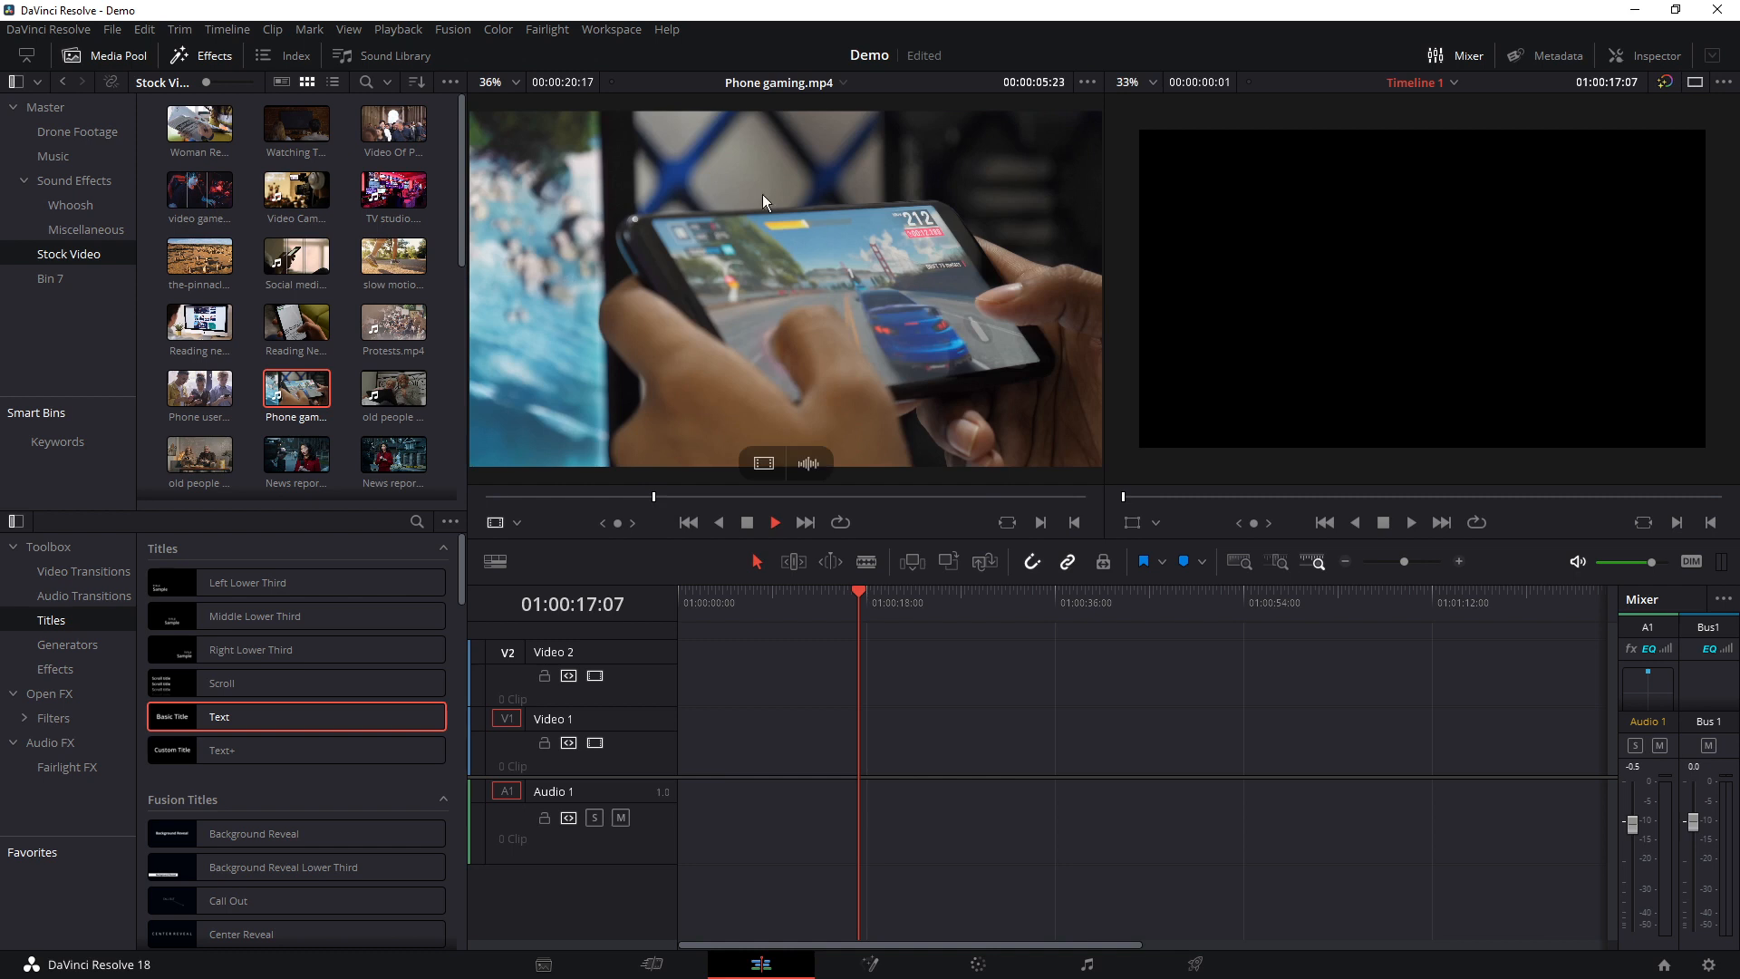
Mark in and out points on Phone gaming.mp4 in the source viewer for a range of 00:00:07:06
drag(653, 496, 579, 495)
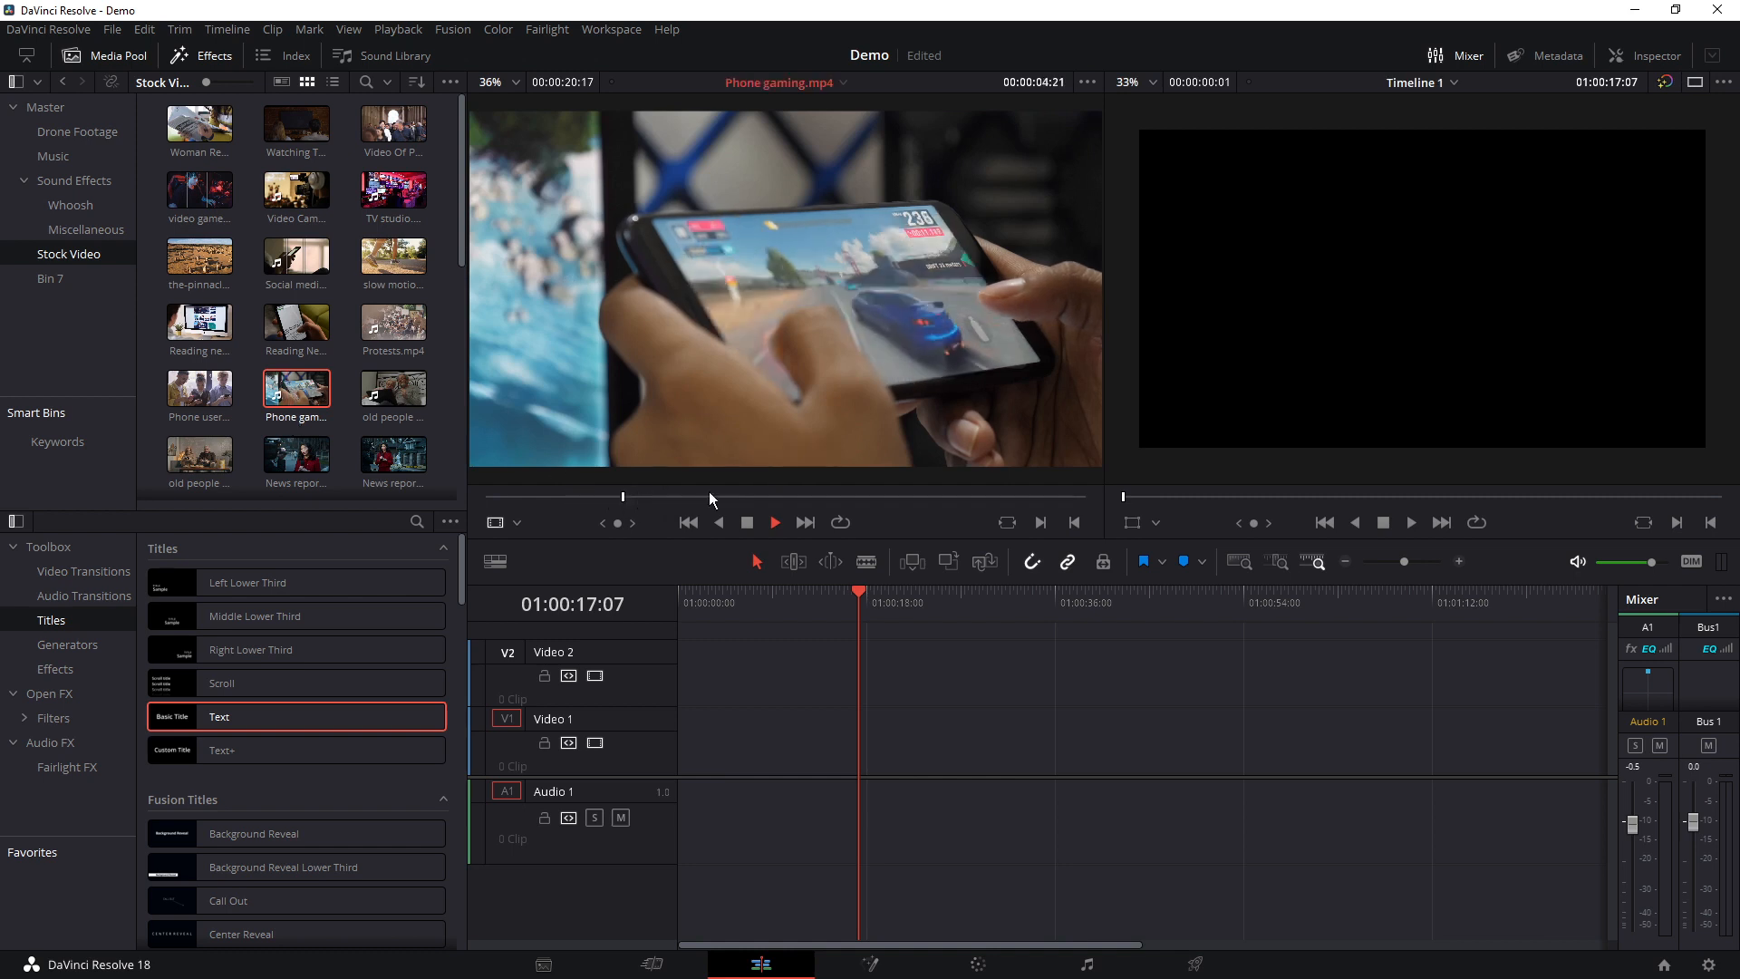
click(619, 499)
key(i)
drag(632, 500, 835, 498)
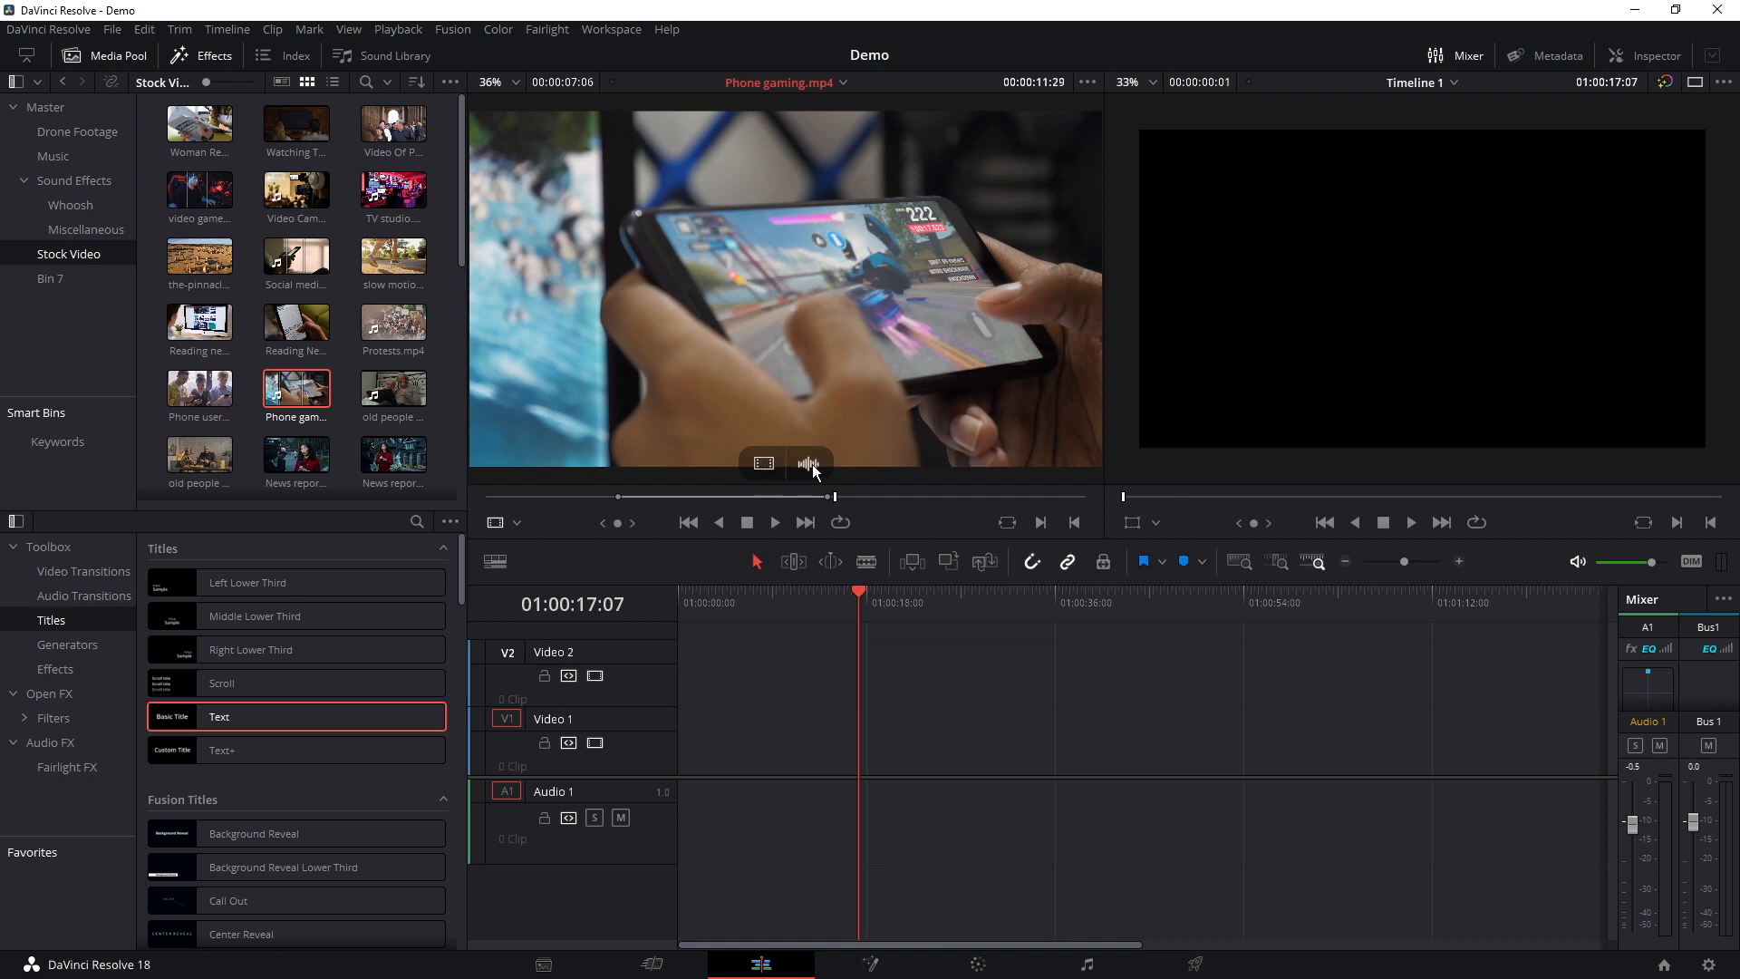
Place the marked Phone gaming range with sound at the timeline start, video-only at 01:00:17:07, and audio-only further along Audio 1
drag(807, 232, 681, 738)
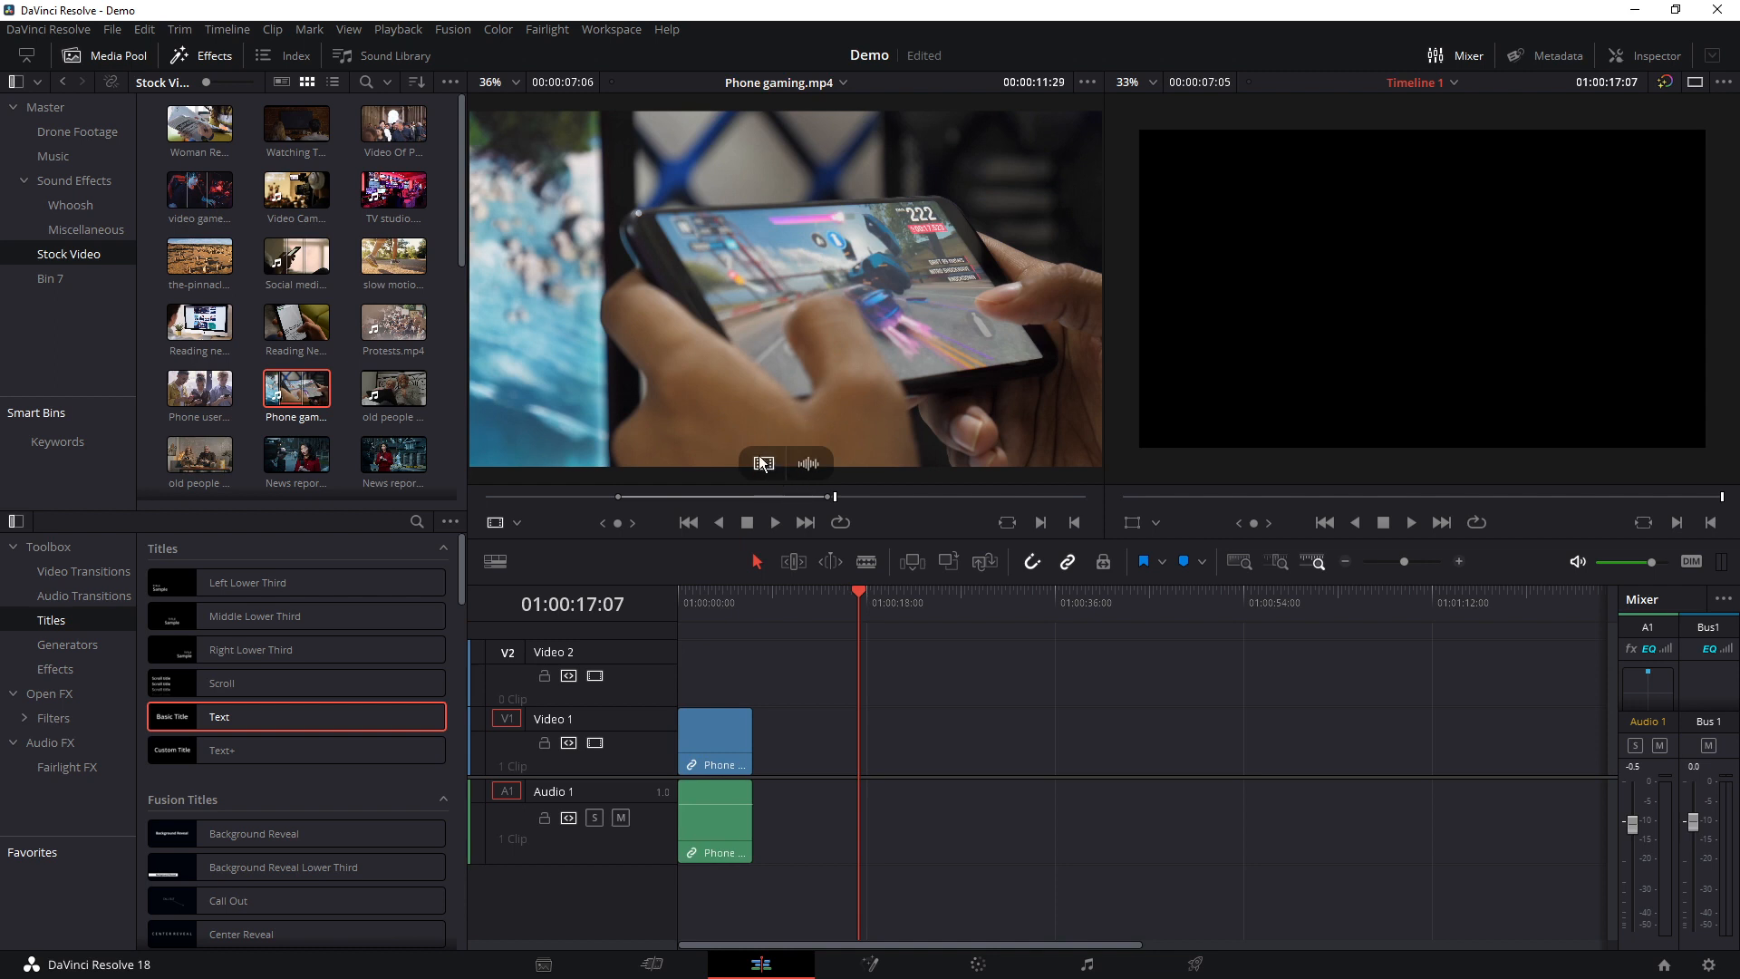
drag(764, 466, 857, 721)
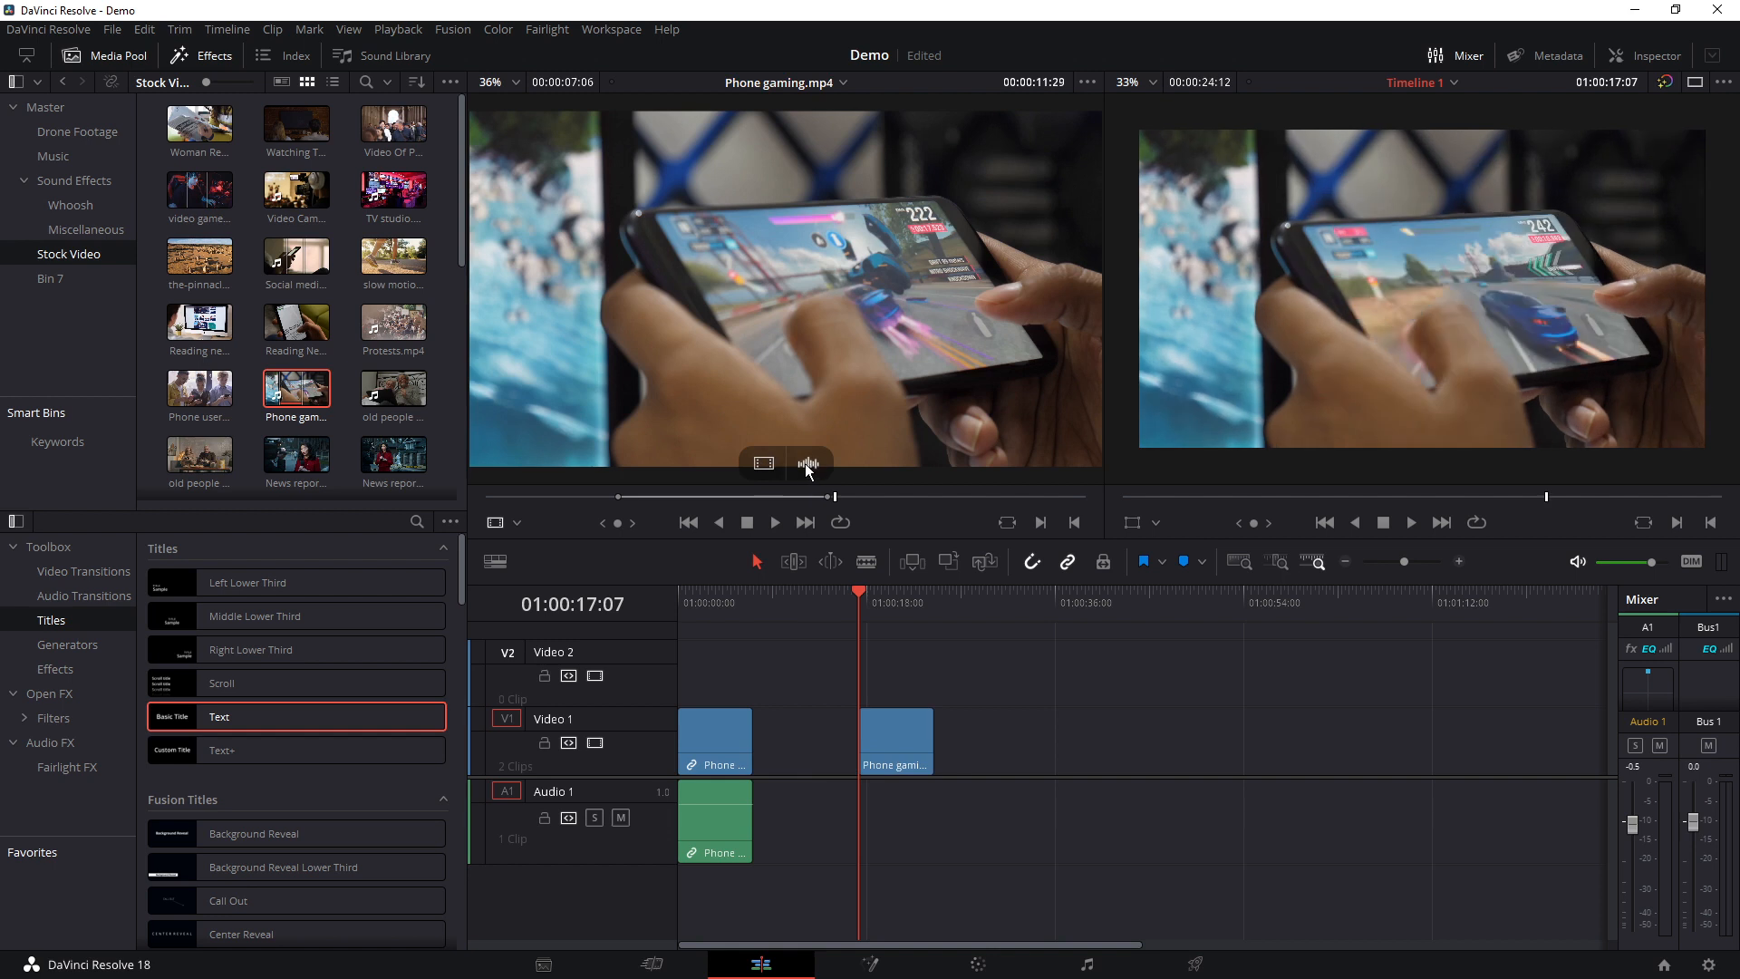
drag(809, 467, 1019, 840)
Place the playhead at 01:00:34:21 and delete all the Phone gaming clips from the timeline
mouse_move(1035, 602)
mouse_down()
mouse_move(1057, 604)
mouse_move(1042, 604)
mouse_up()
drag(1144, 700, 655, 841)
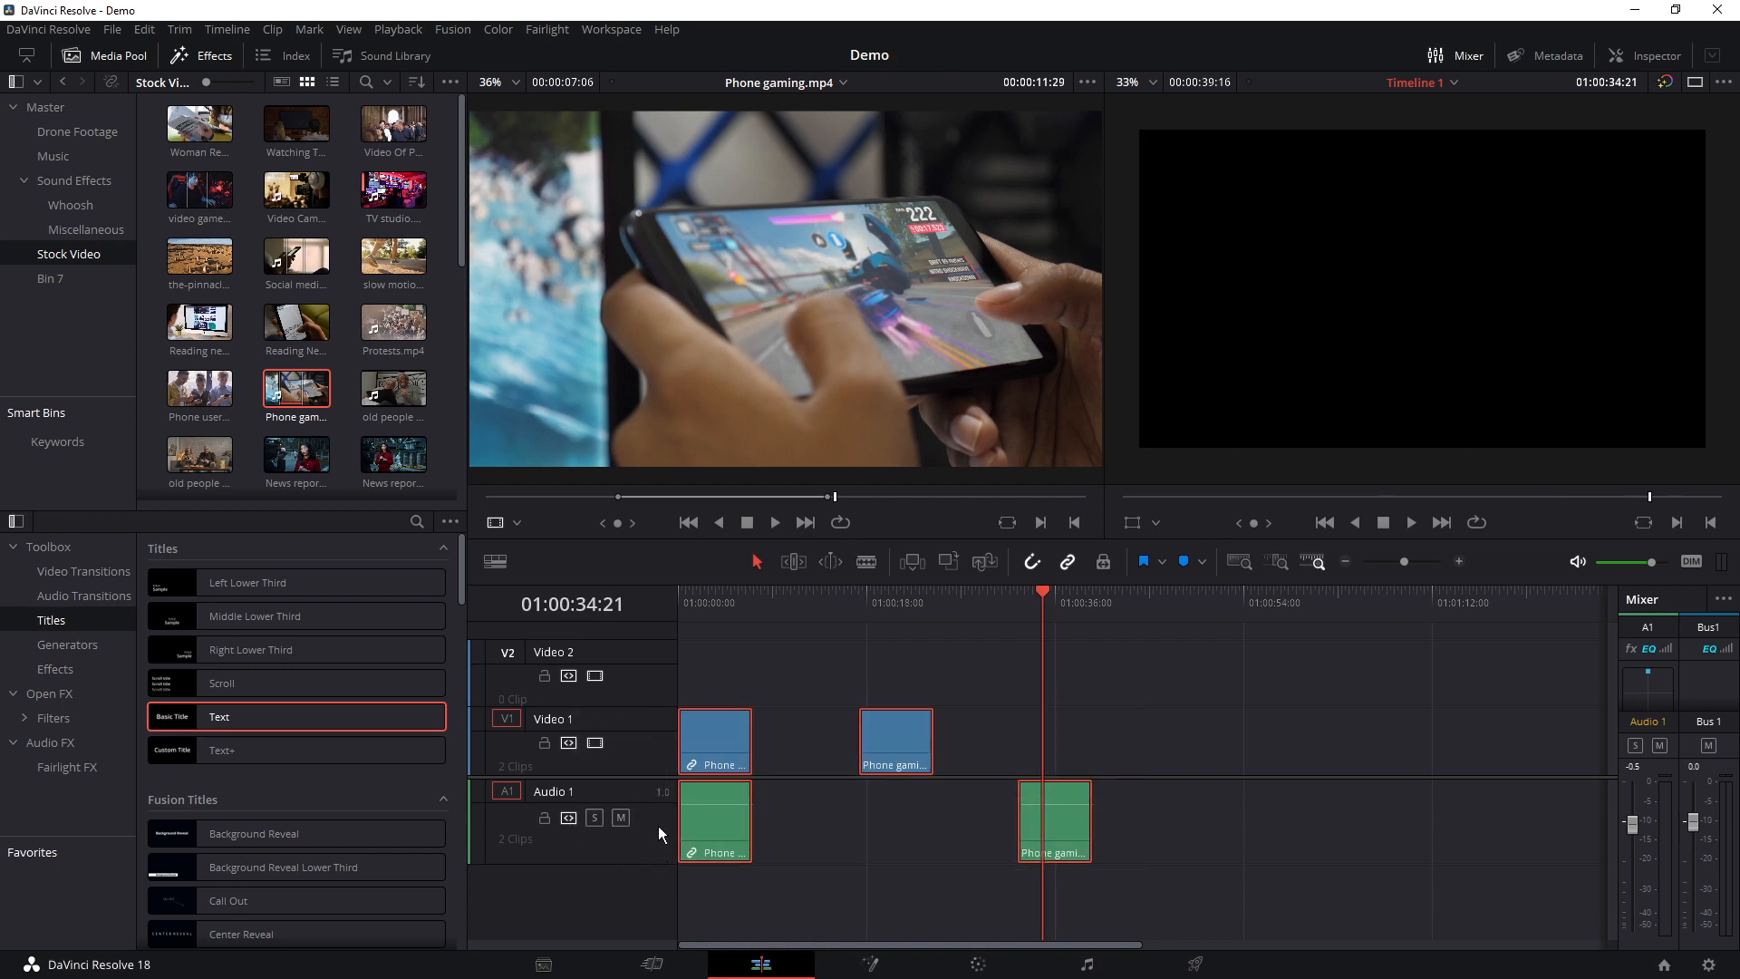
key(Delete)
Mark a range of 00:00:08:03 in the old people watching videos laptop clip and overwrite it onto the timeline at the playhead
double_click(393, 388)
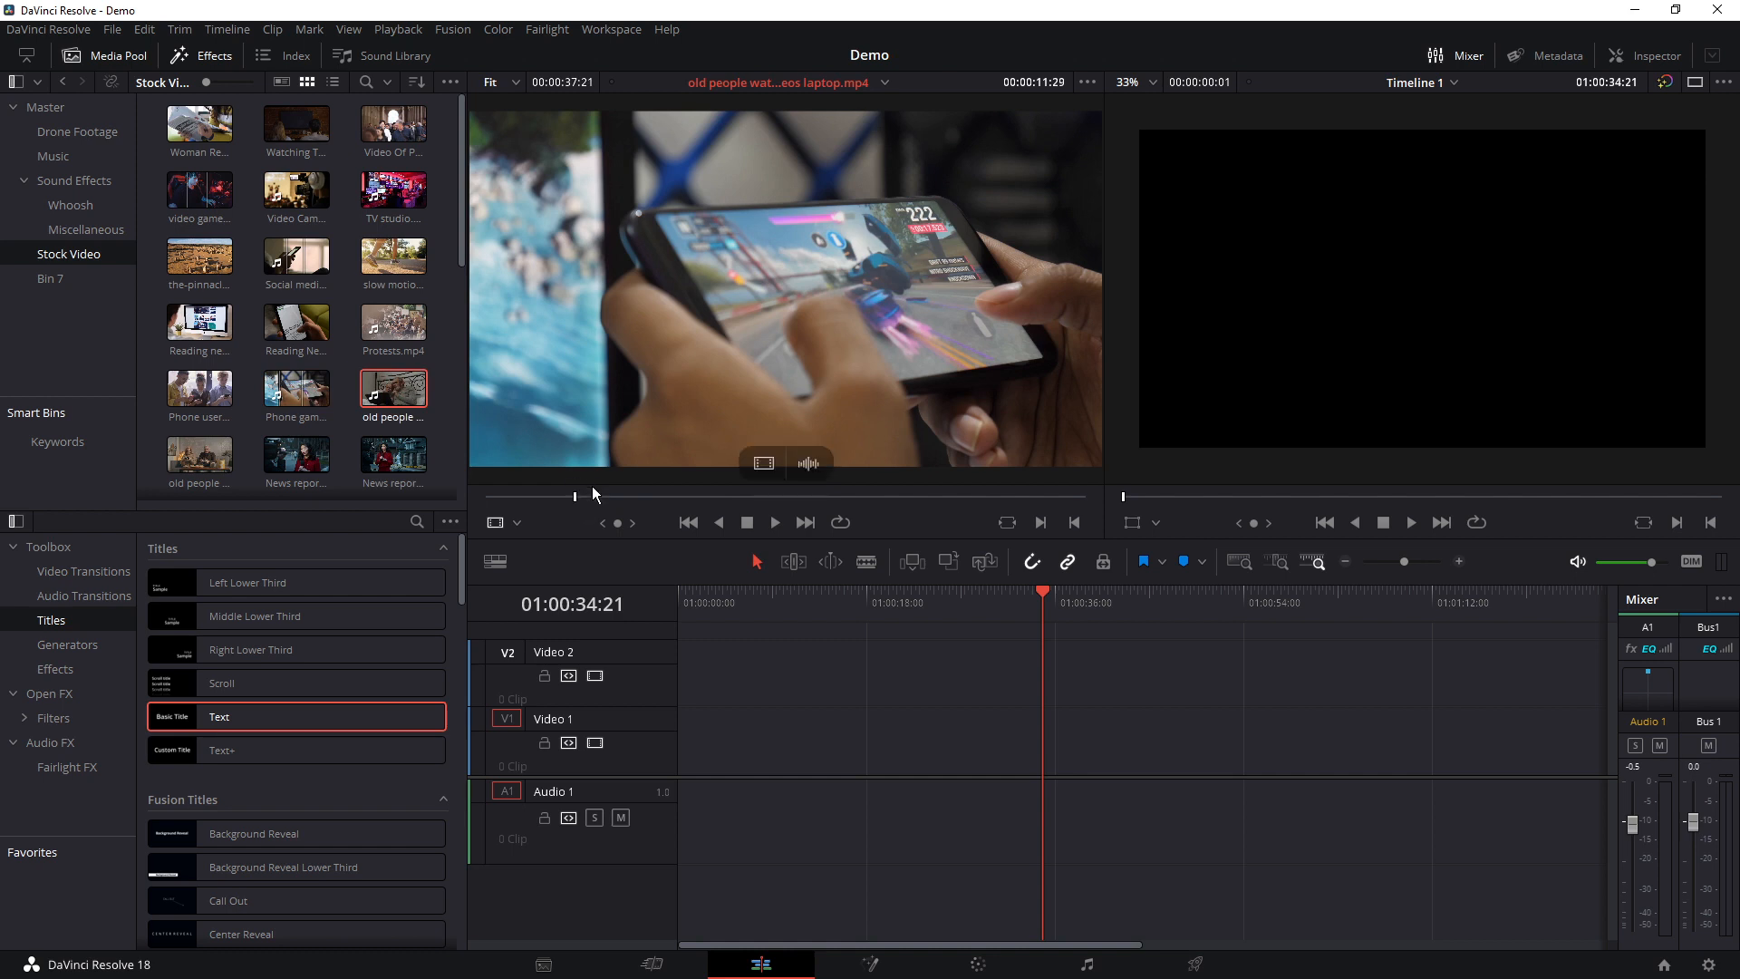
click(574, 495)
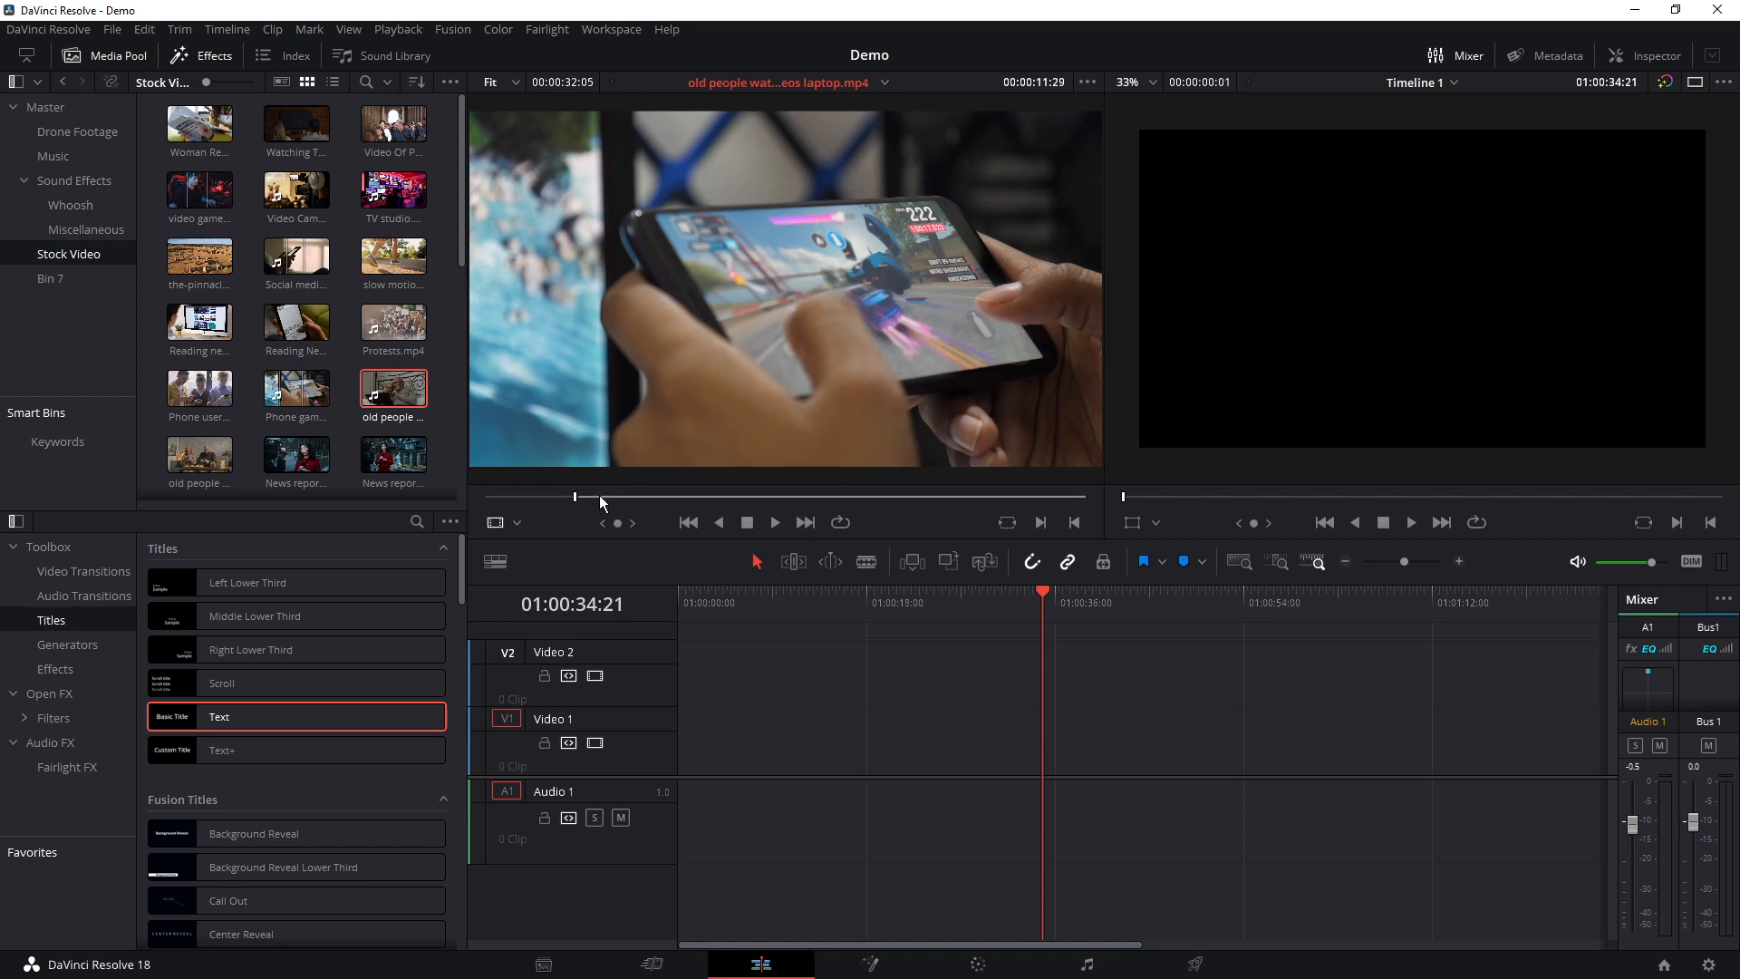
click(639, 497)
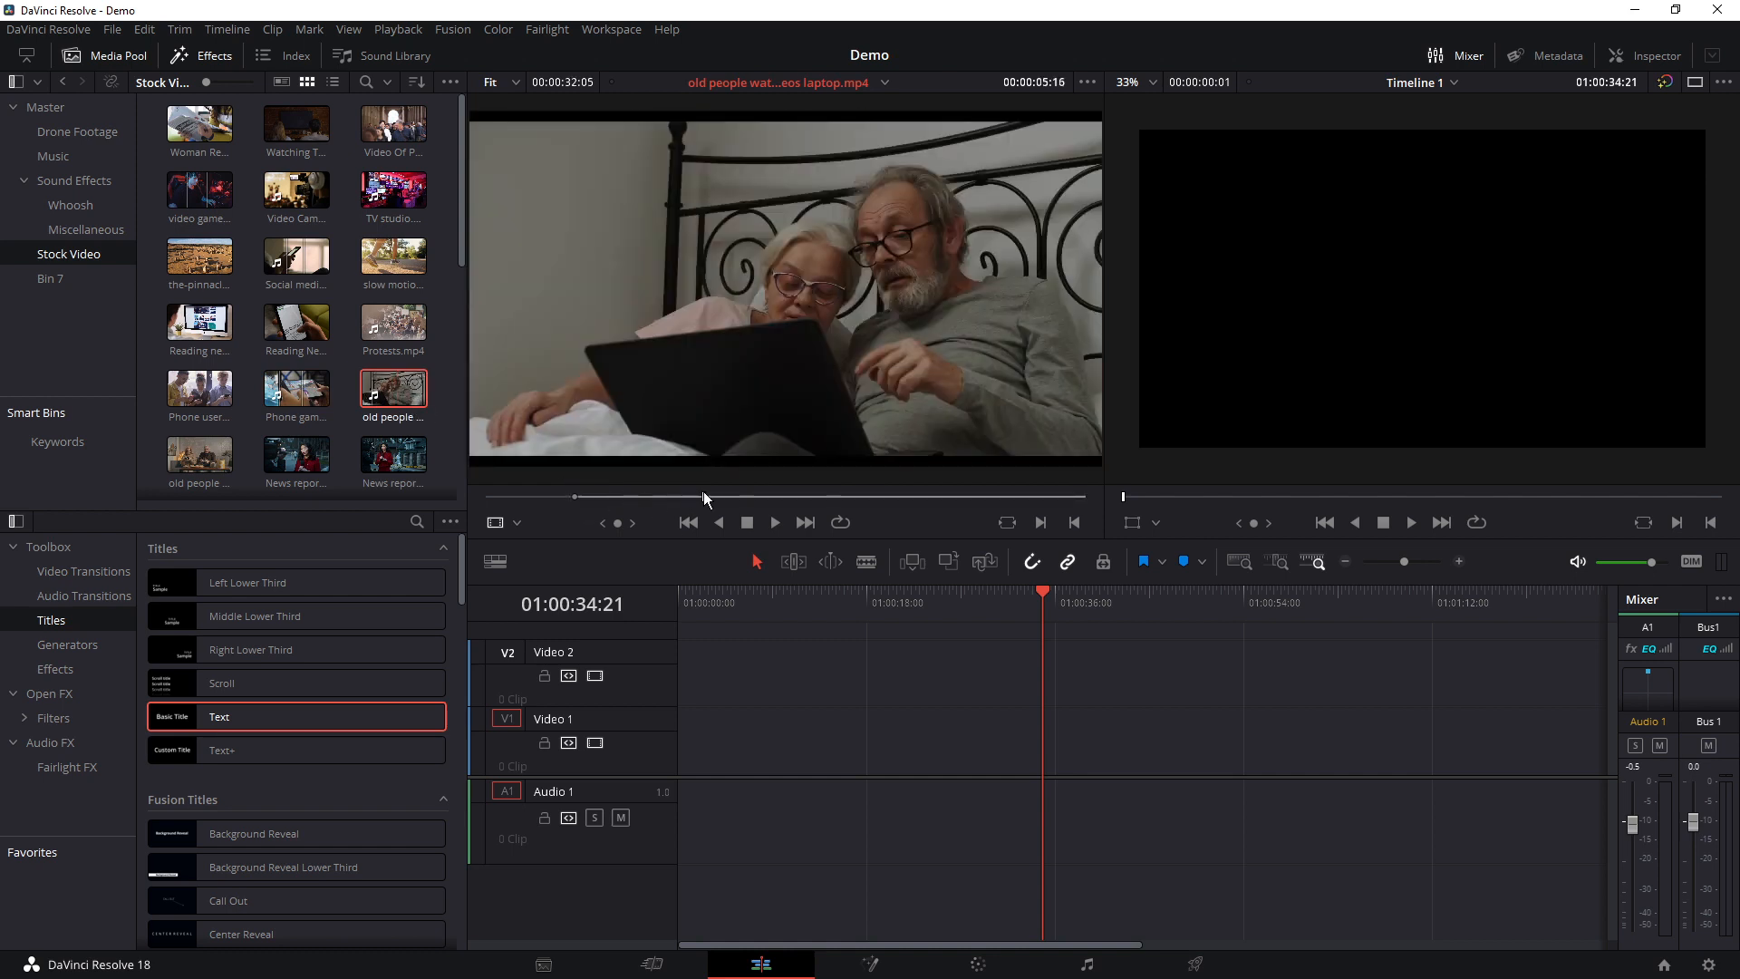
click(704, 496)
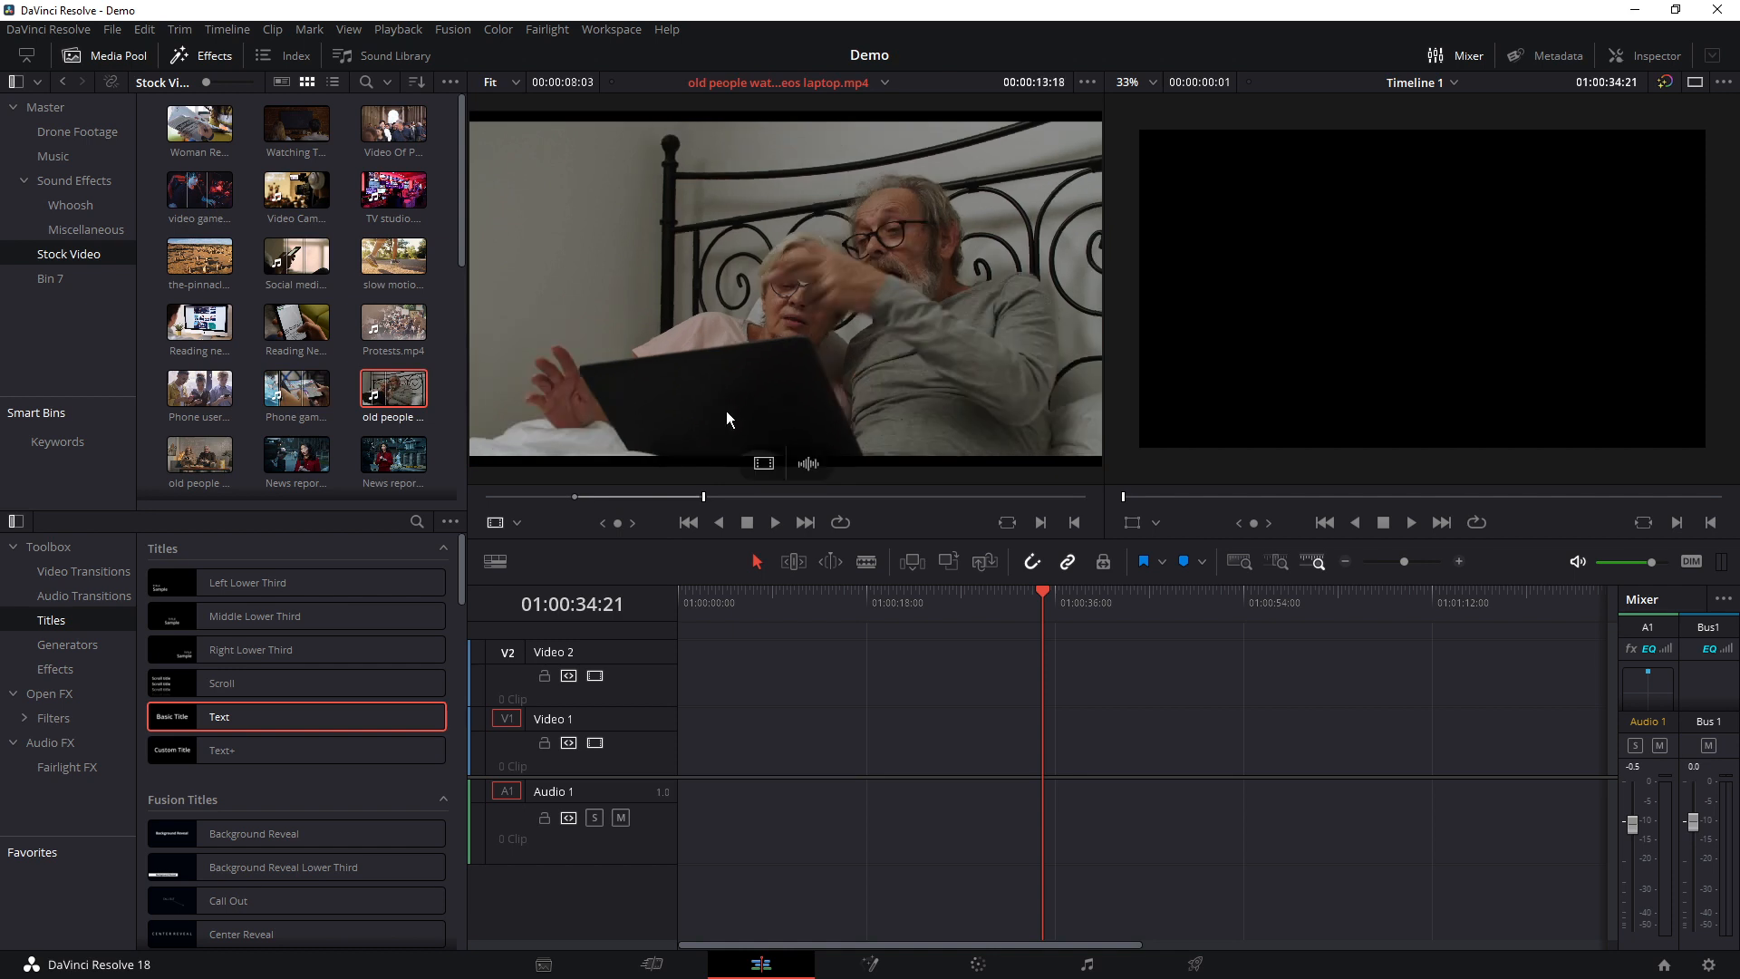
key(F10)
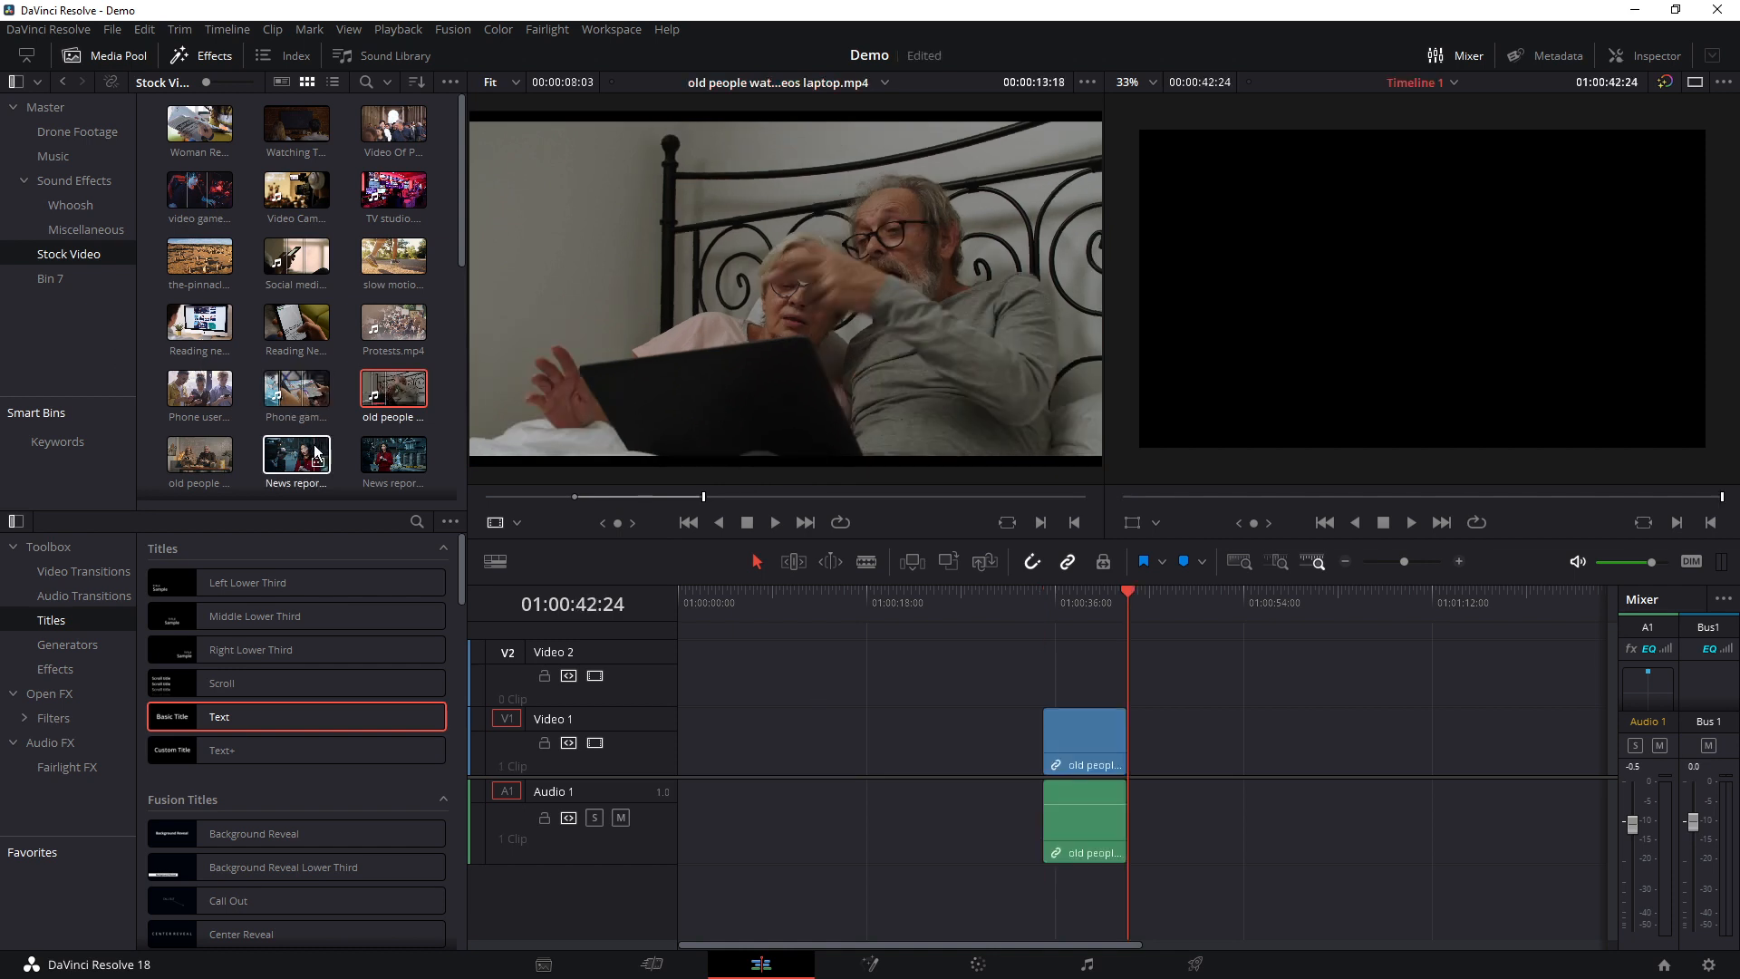
Mark a range of 00:00:02:06 in old people playing games.mp4 and overwrite it onto Video 1 after the laptop clip
scroll(254, 422, down, 1)
double_click(199, 393)
click(642, 496)
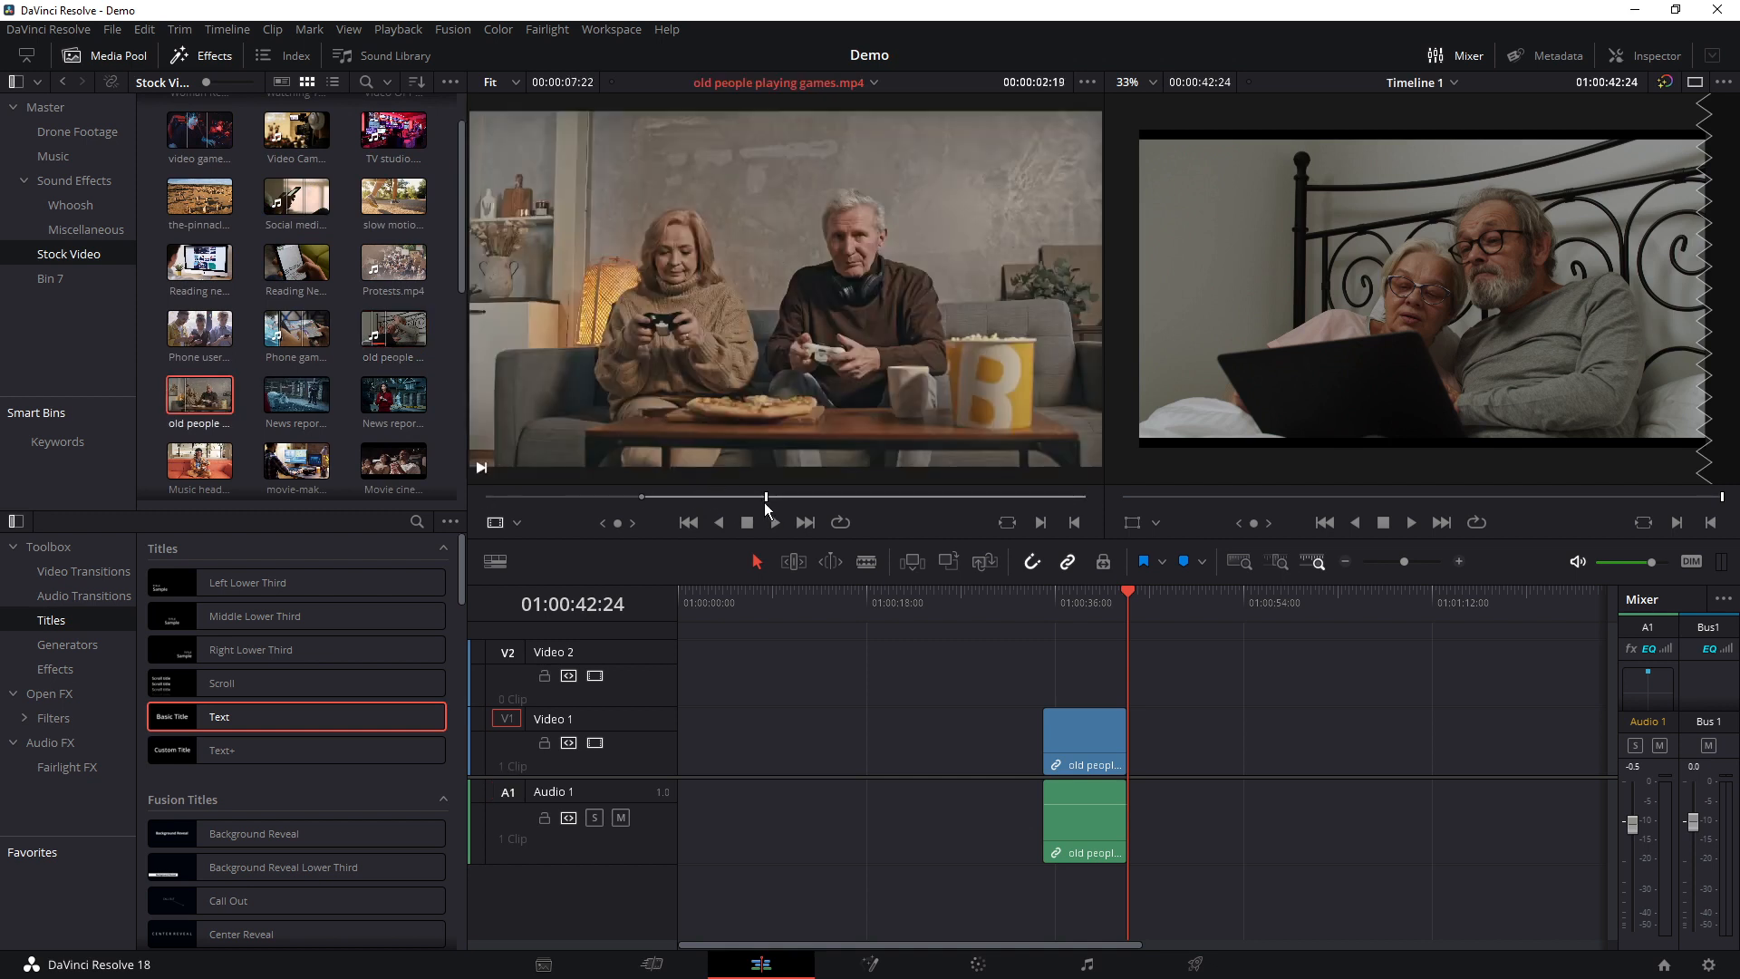
click(766, 497)
key(F10)
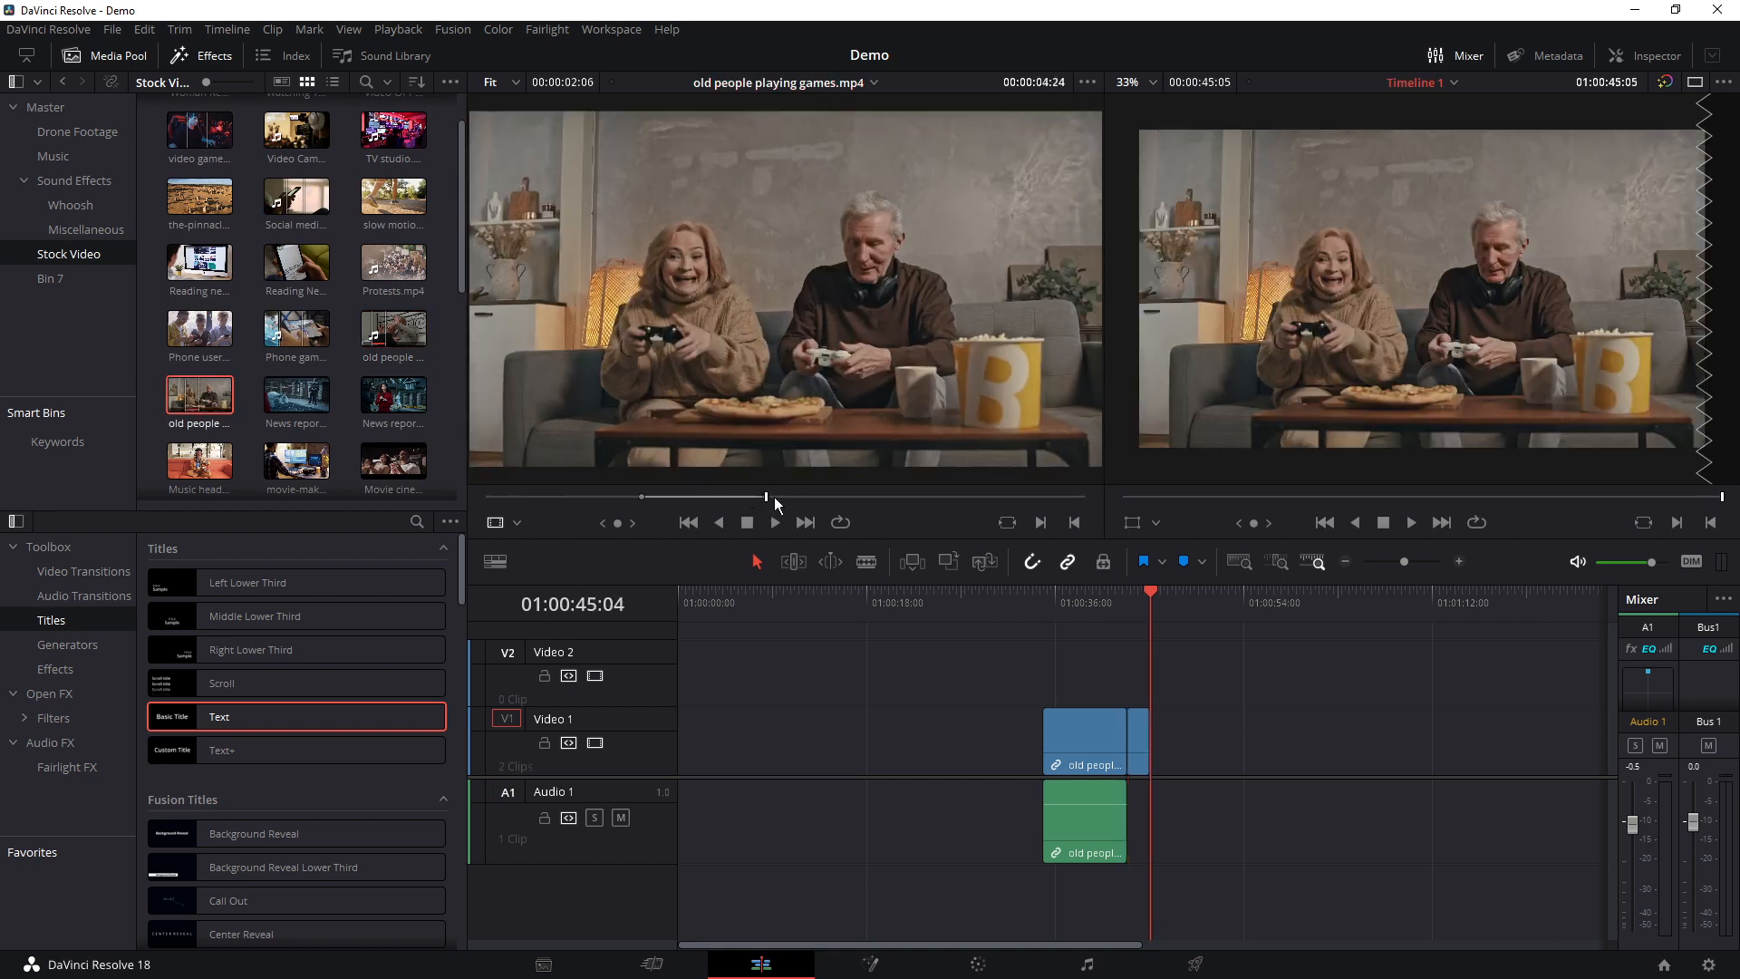
Mark a range of 00:00:13:02 in Mobile phone production ID_4201543.mp4 and overwrite it onto the timeline after the games clip
scroll(303, 466, down, 1)
double_click(301, 468)
drag(729, 497, 863, 497)
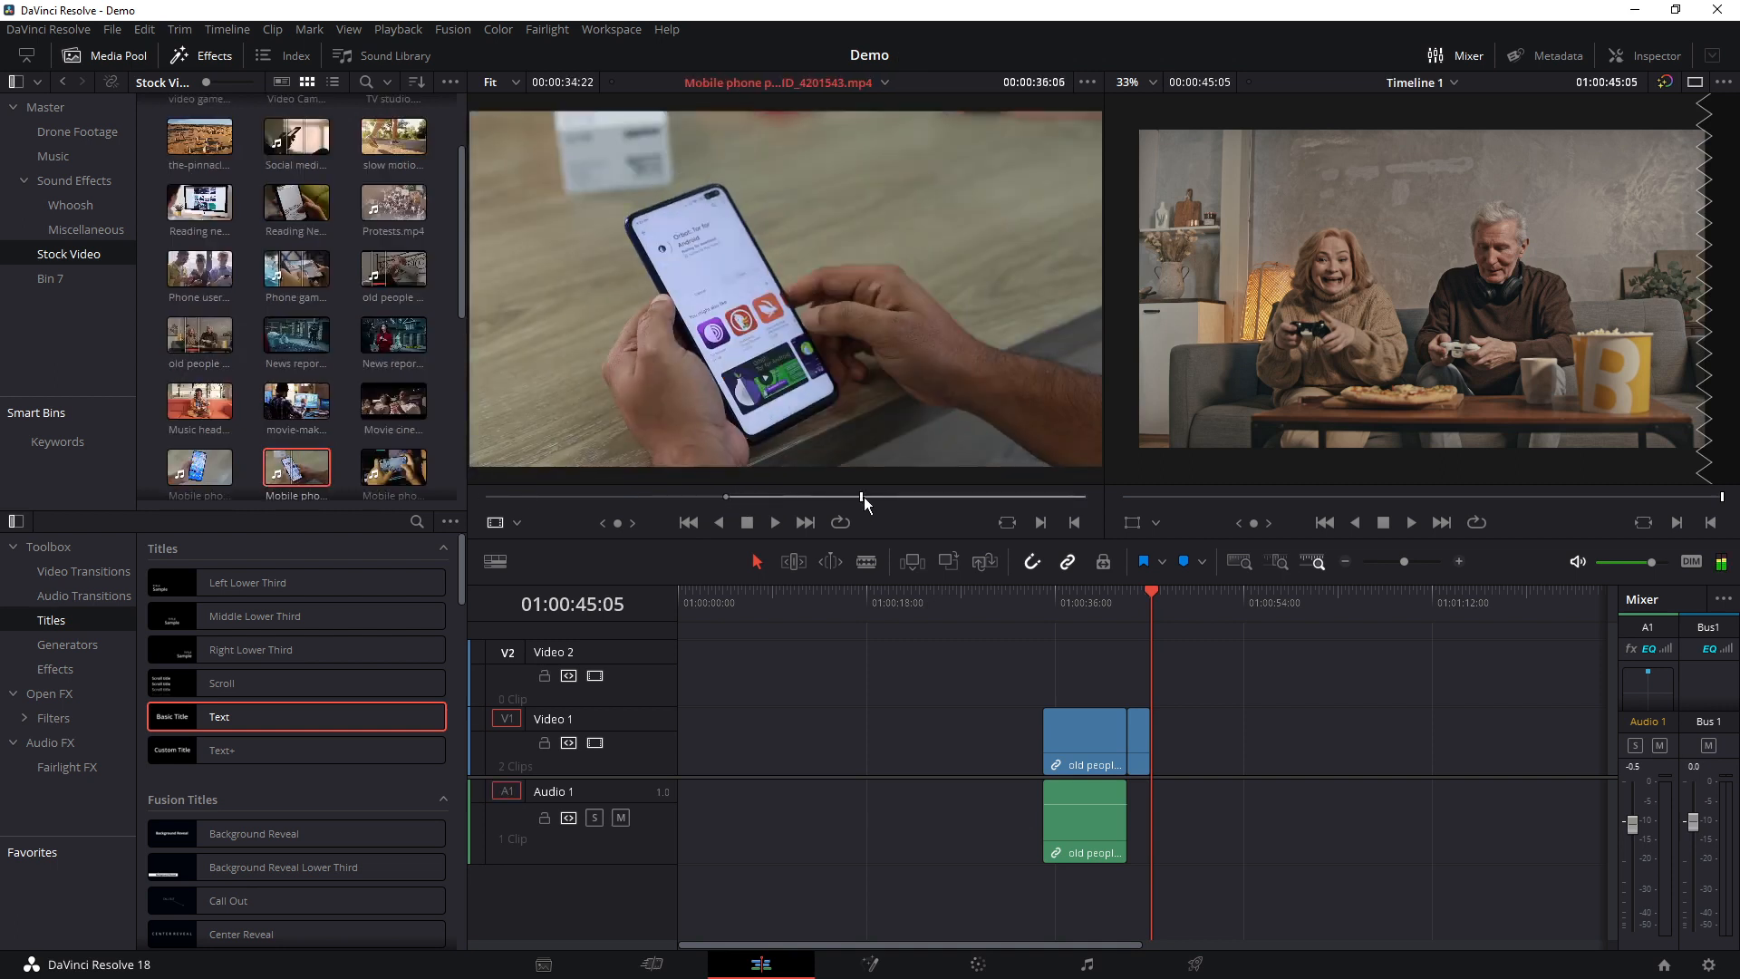
key(F10)
Move all three clips together to the start of the timeline and return the playhead to 01:00:00:00
drag(1278, 663, 818, 741)
drag(787, 600, 678, 616)
scroll(855, 748, up, 7)
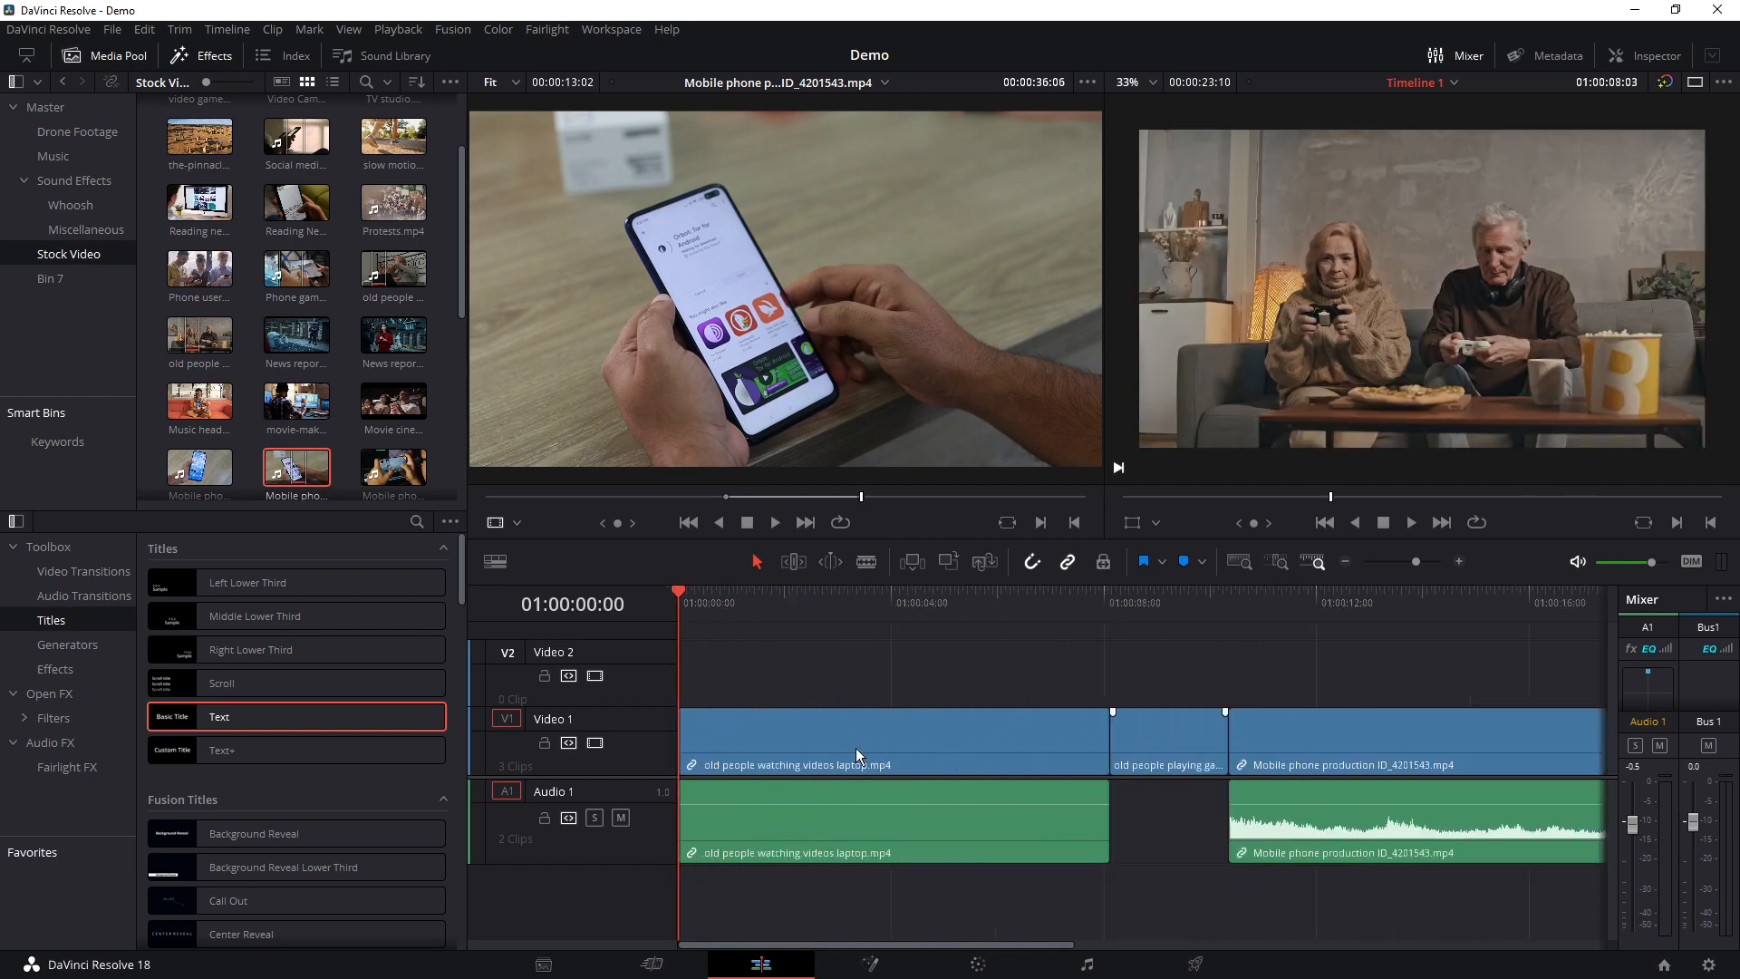
scroll(856, 752, down, 2)
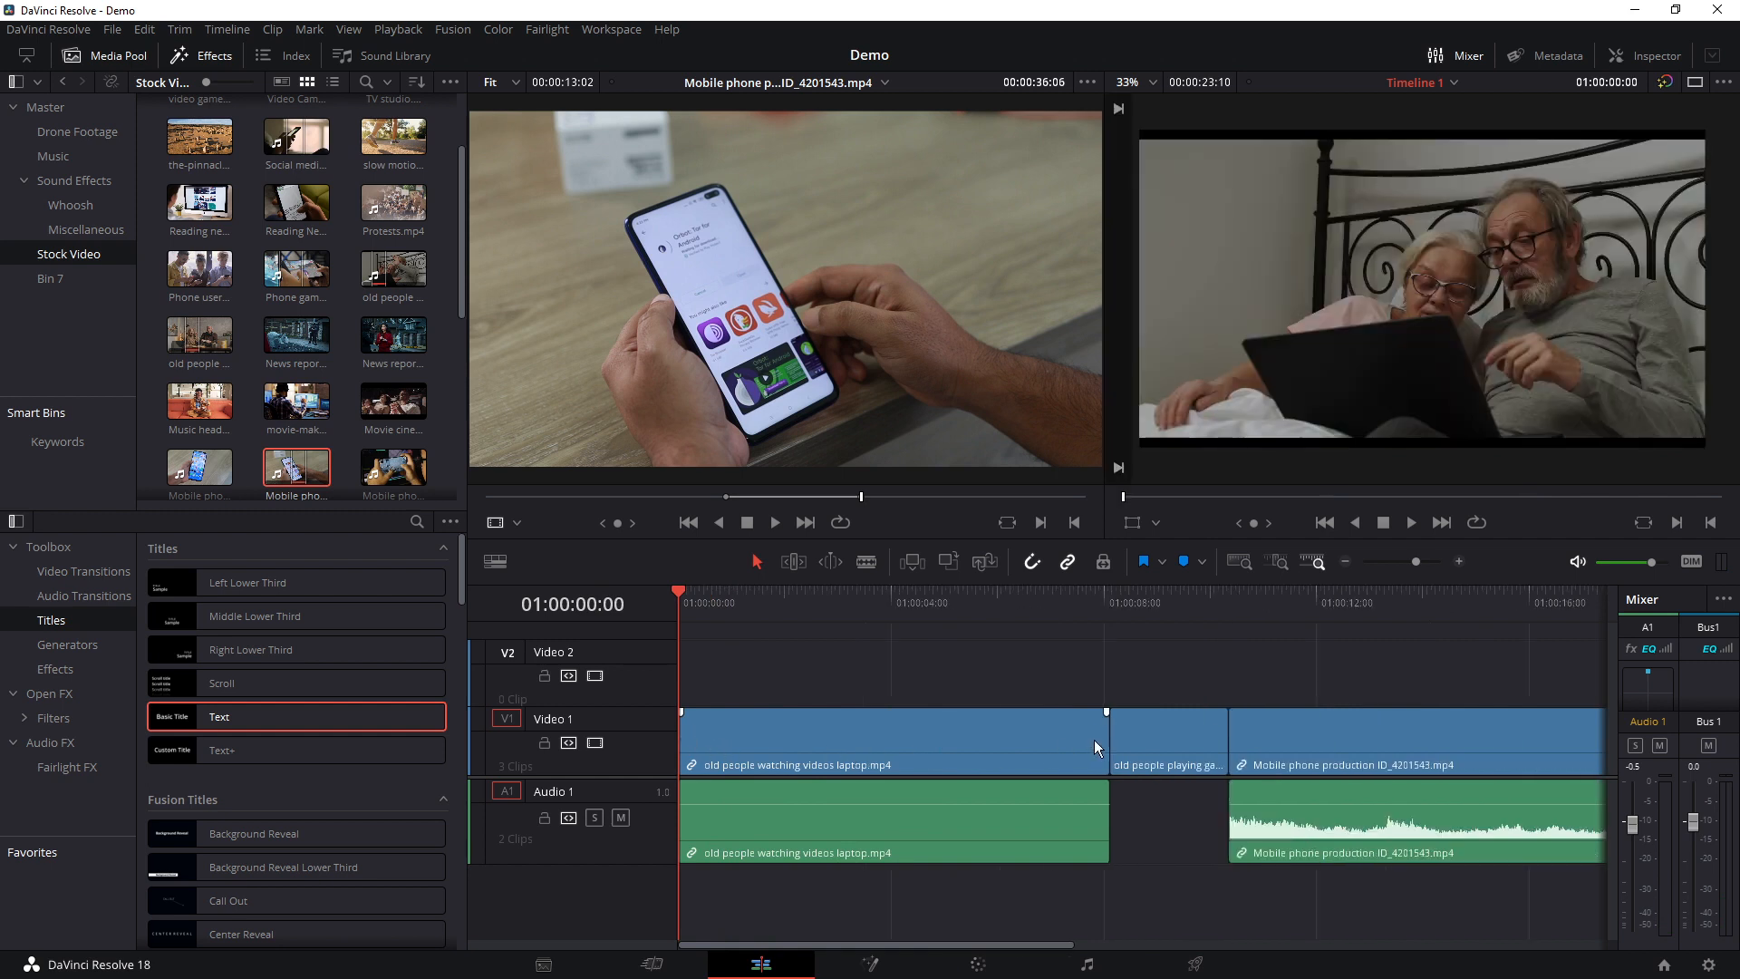
Trim both ends of the old people watching videos laptop clip, shortening it to about 5 seconds
drag(1103, 746, 1006, 748)
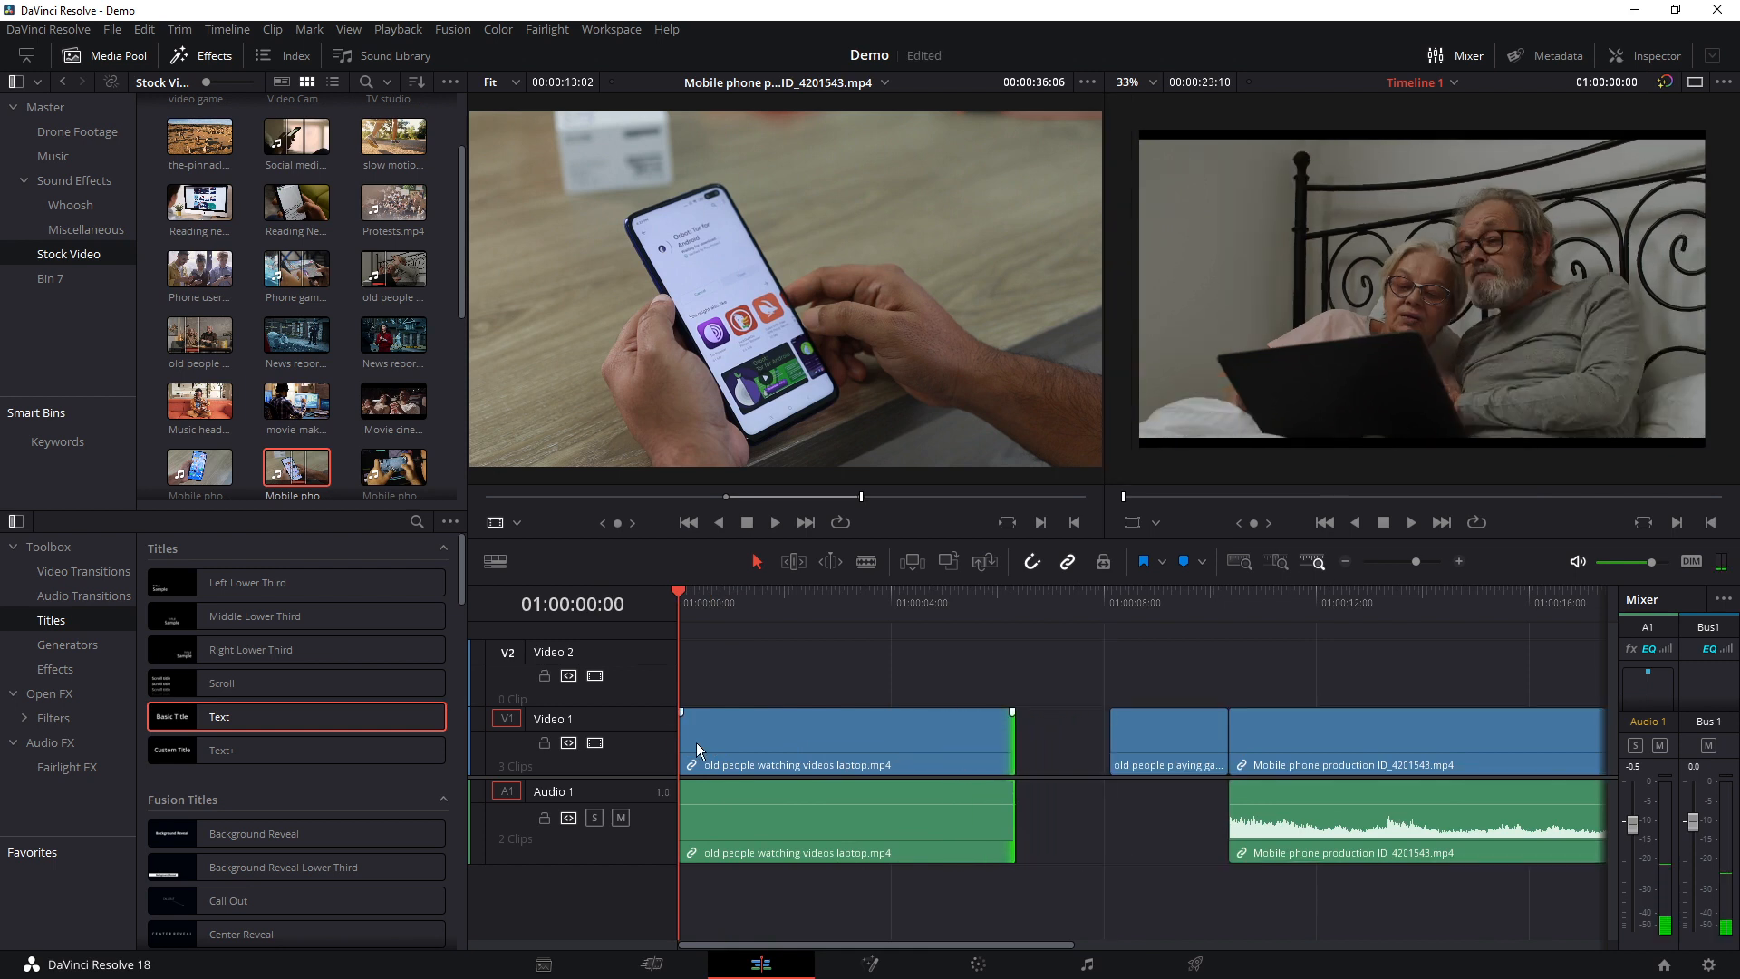
drag(682, 746, 751, 745)
mouse_move(879, 754)
mouse_down()
mouse_move(808, 752)
mouse_move(865, 747)
mouse_up()
drag(963, 662, 995, 676)
drag(774, 728, 716, 726)
Ripple-delete the empty gap ahead of the trimmed laptop clip
click(1103, 716)
drag(1172, 738, 1233, 718)
click(1173, 764)
click(1176, 746)
click(1147, 750)
key(Delete)
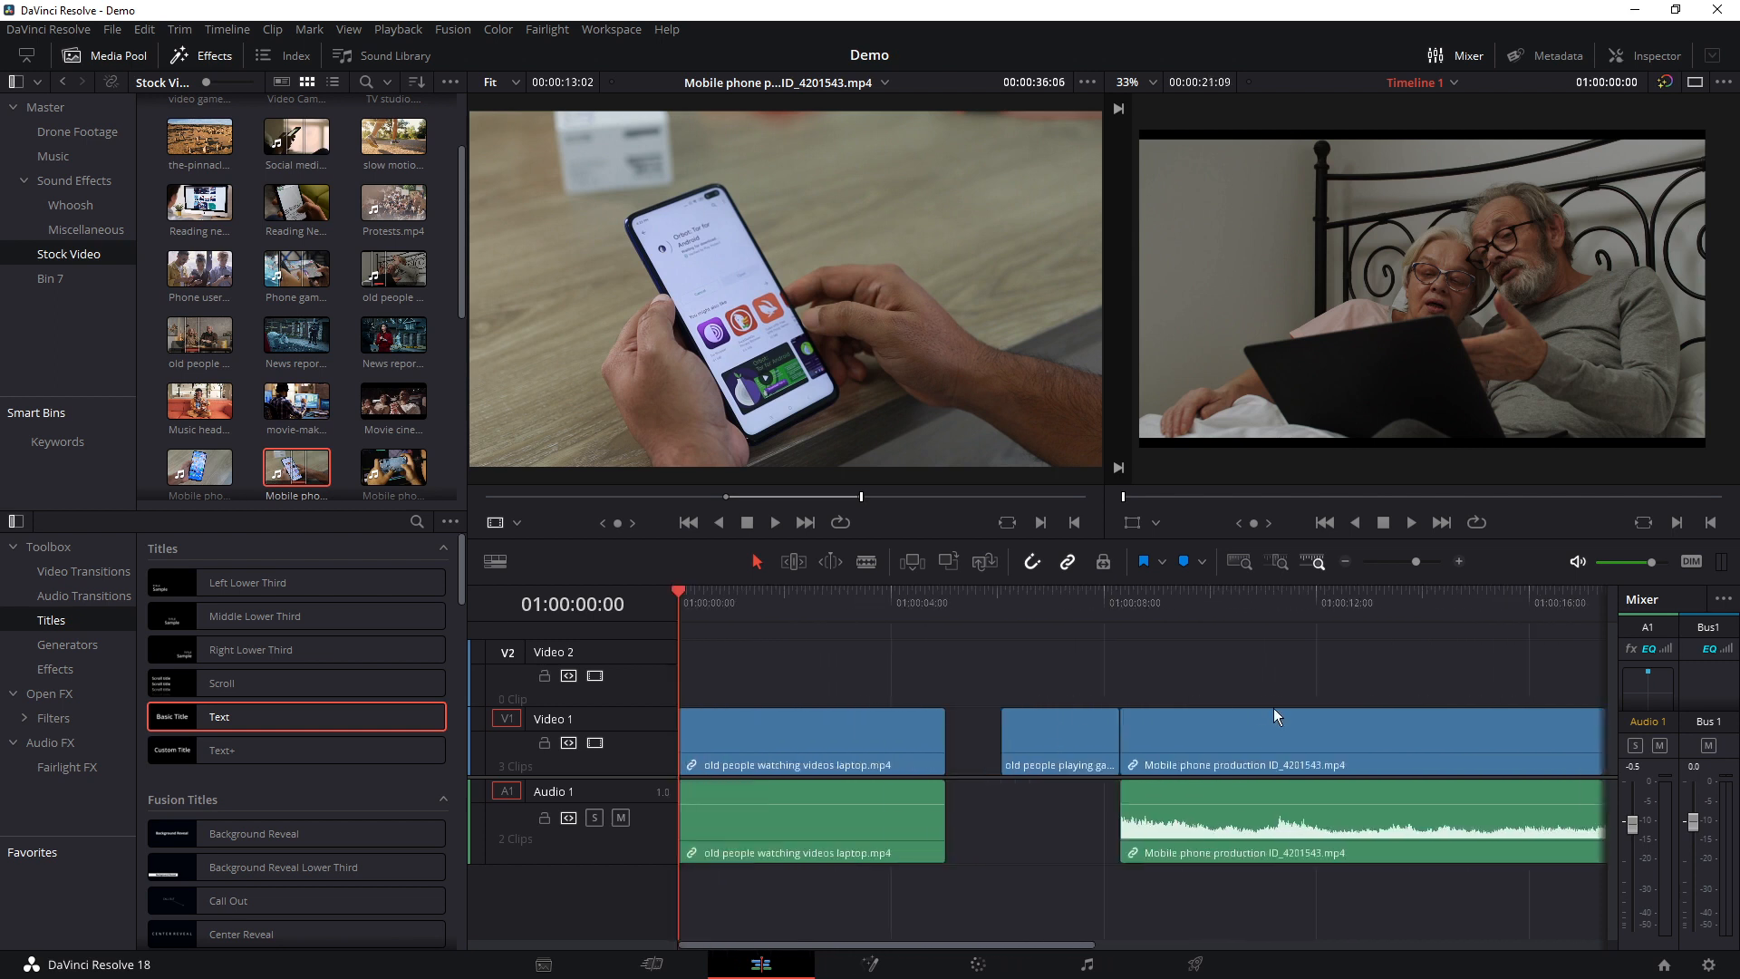
Move the old people playing games clip earlier into the gap, so it starts at about 01:00:05:16
click(1084, 732)
key(End)
drag(1079, 731, 1050, 736)
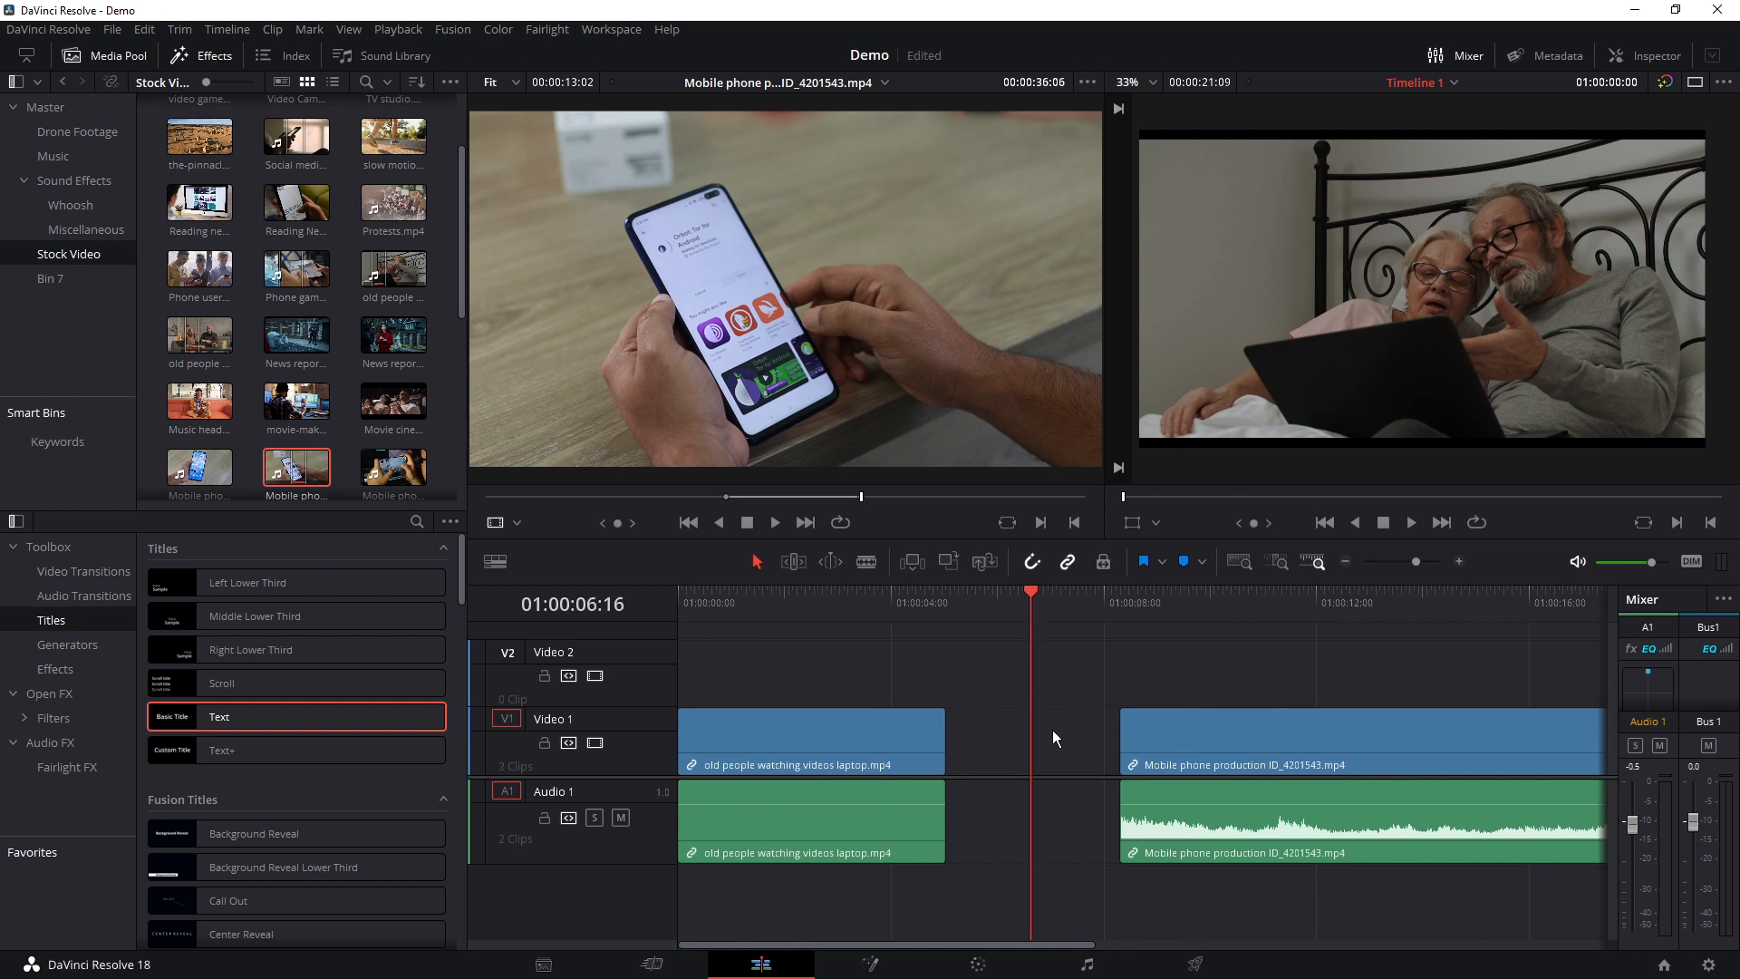
Try deleting the old people playing games clip without closing its gap, undo that, and ripple-delete the clip instead
key(BackSpace)
key(ctrl+z)
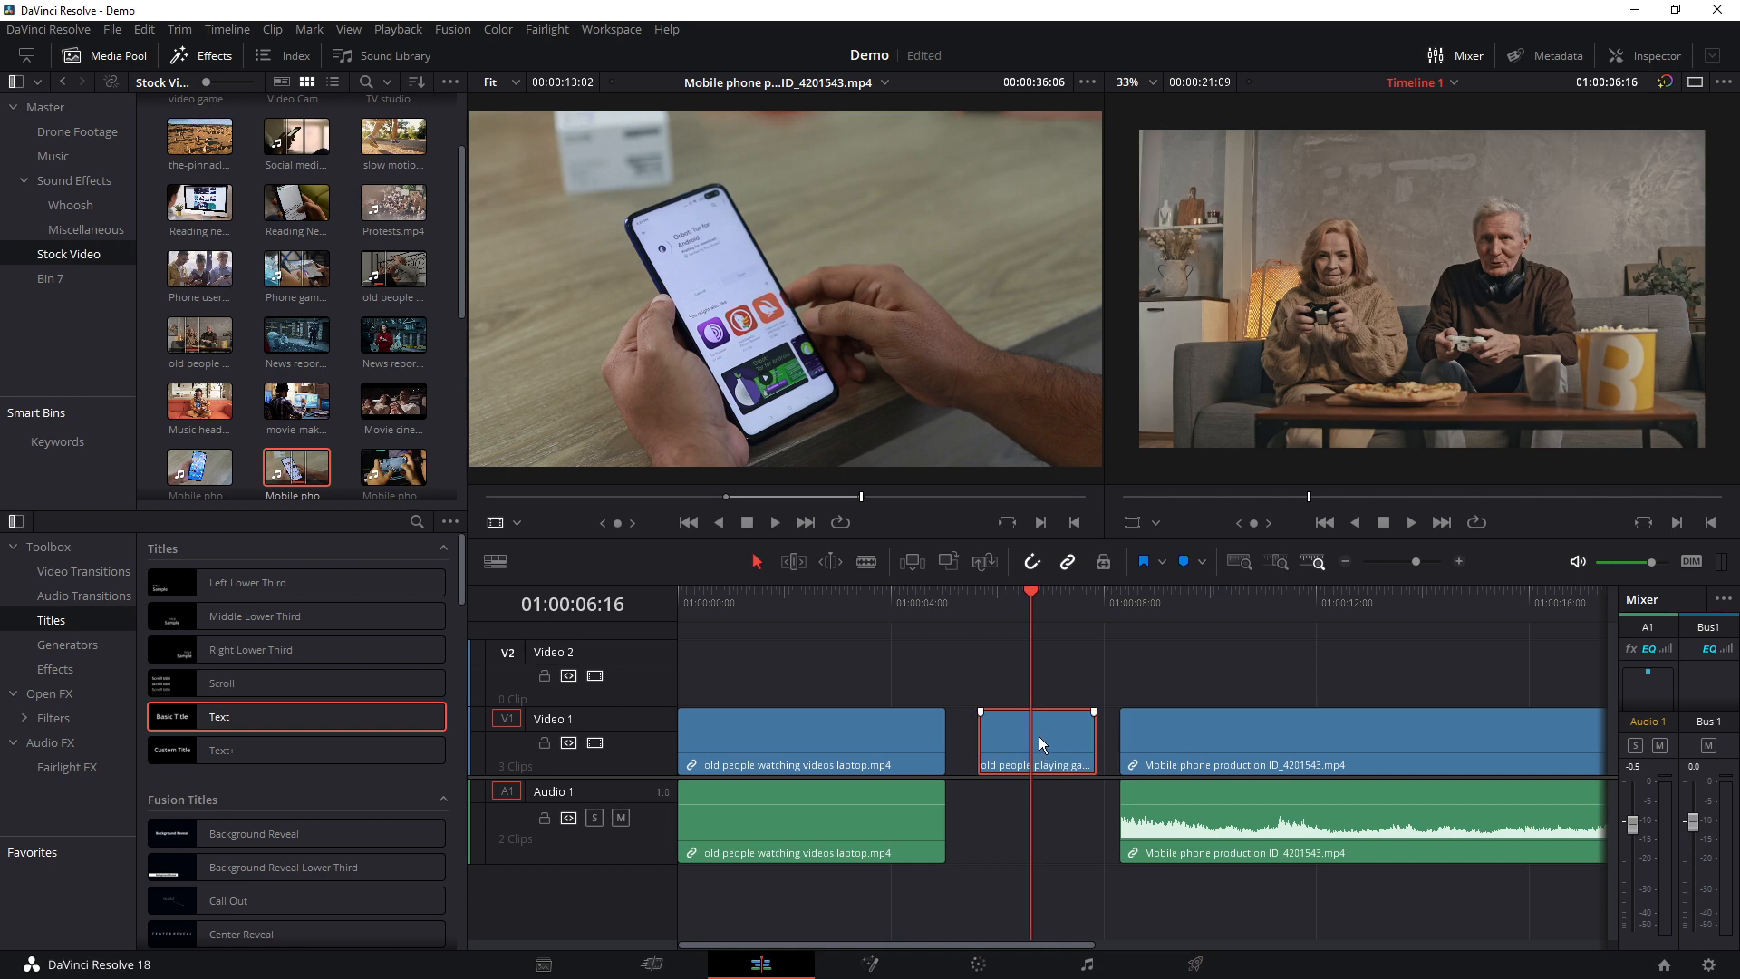
key(Delete)
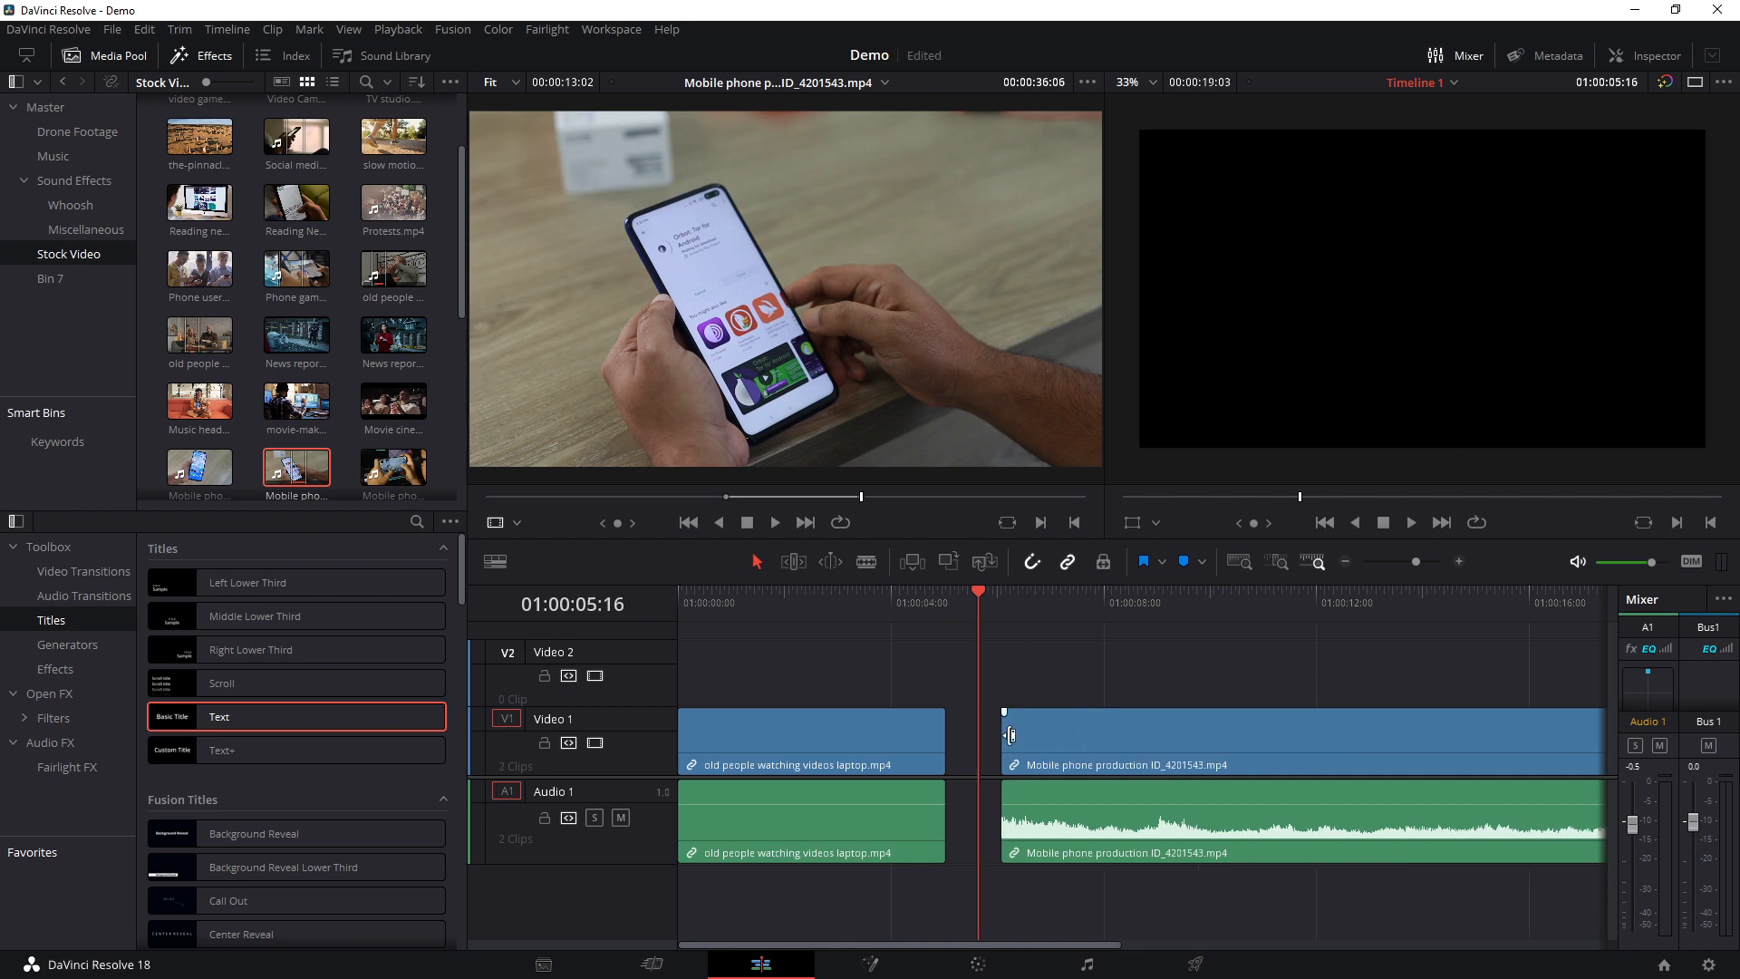
Try ripple-deleting the trimmed laptop clip at the timeline start, and undo the deletion
scroll(1012, 734, down, 5)
click(713, 743)
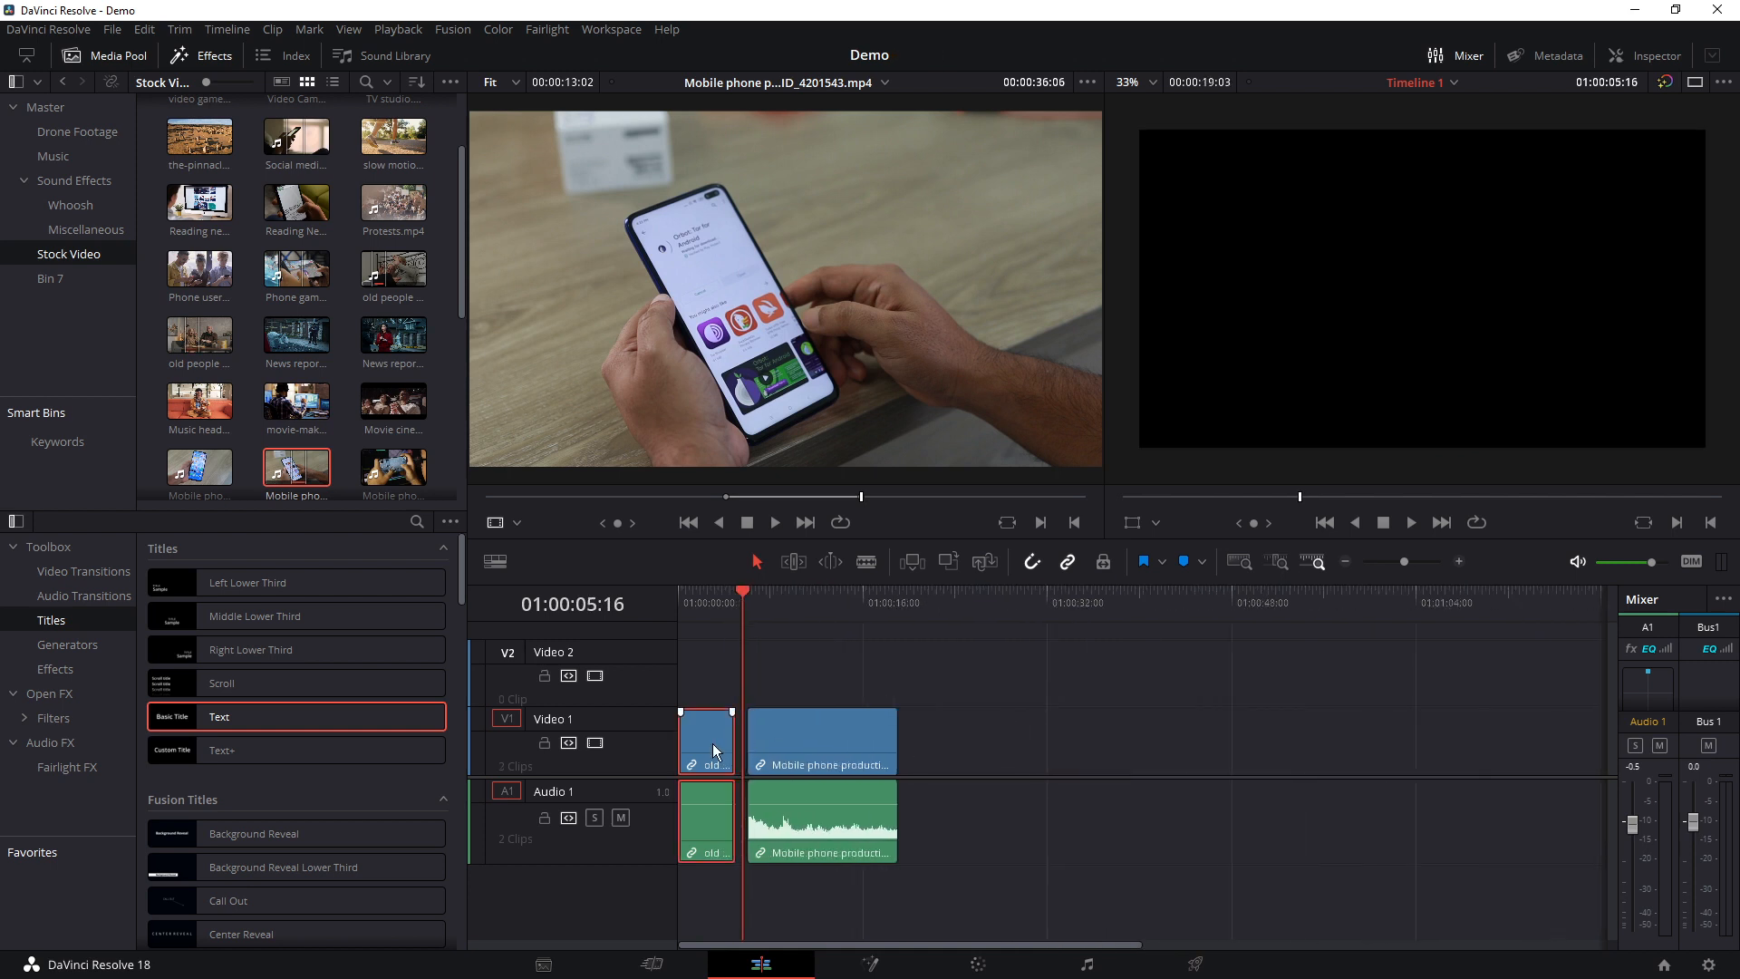
key(Delete)
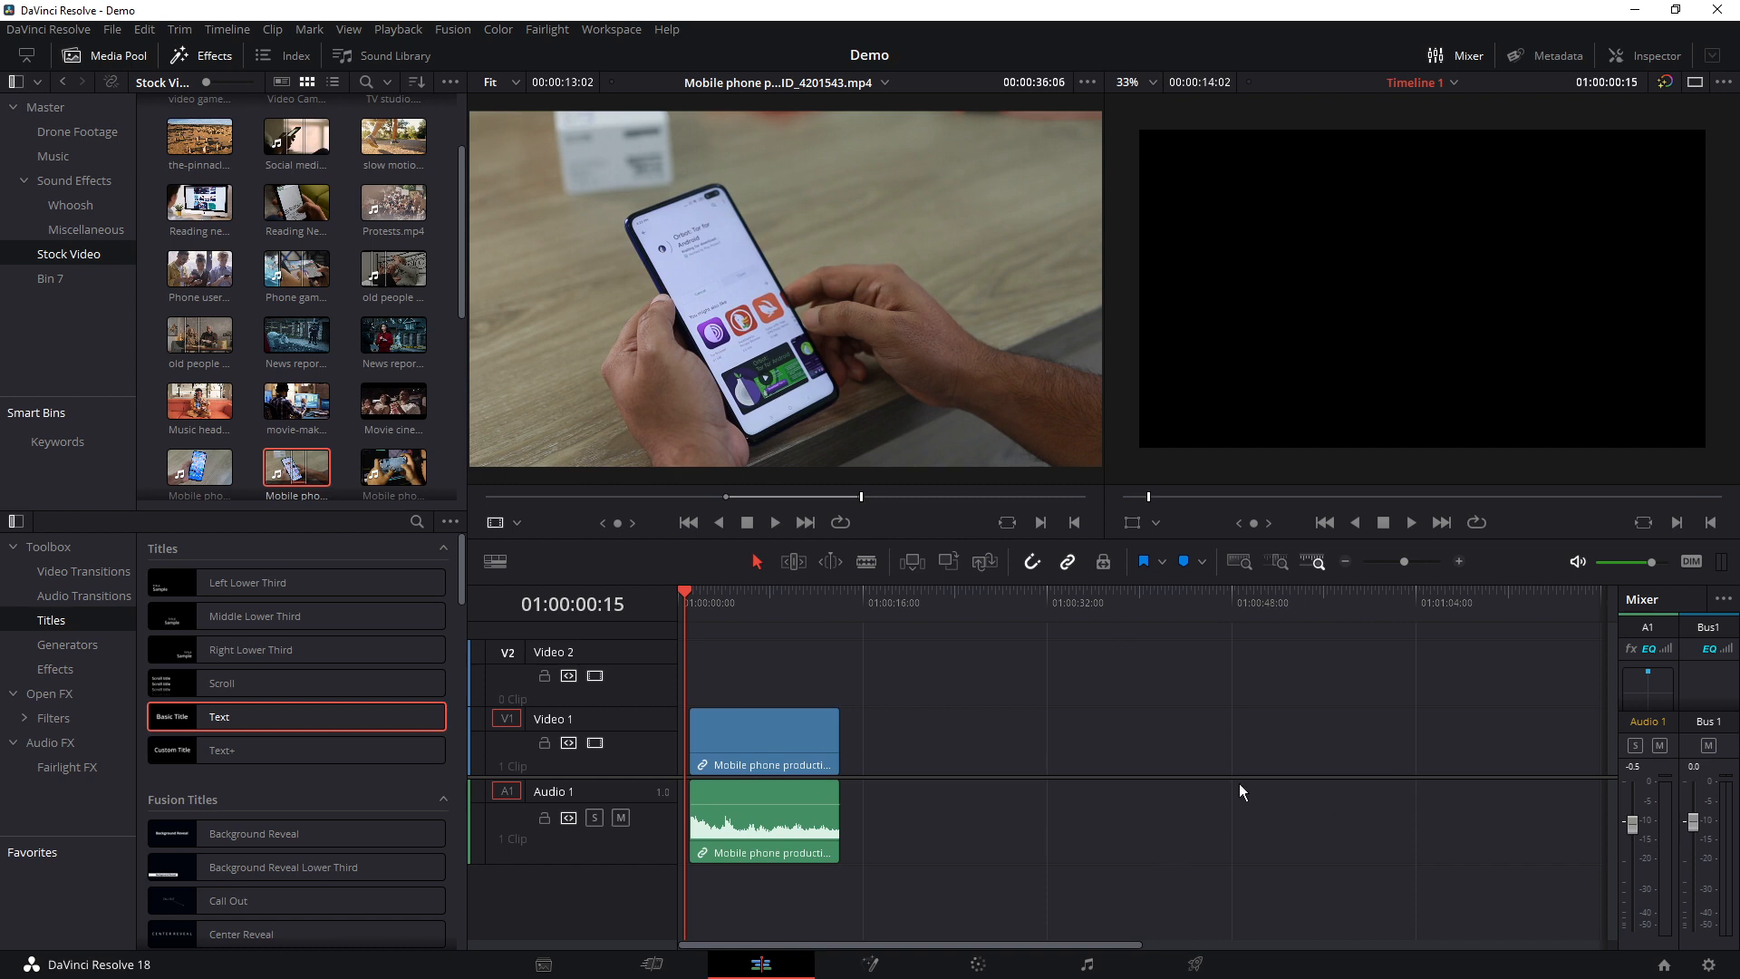
key(ctrl+z)
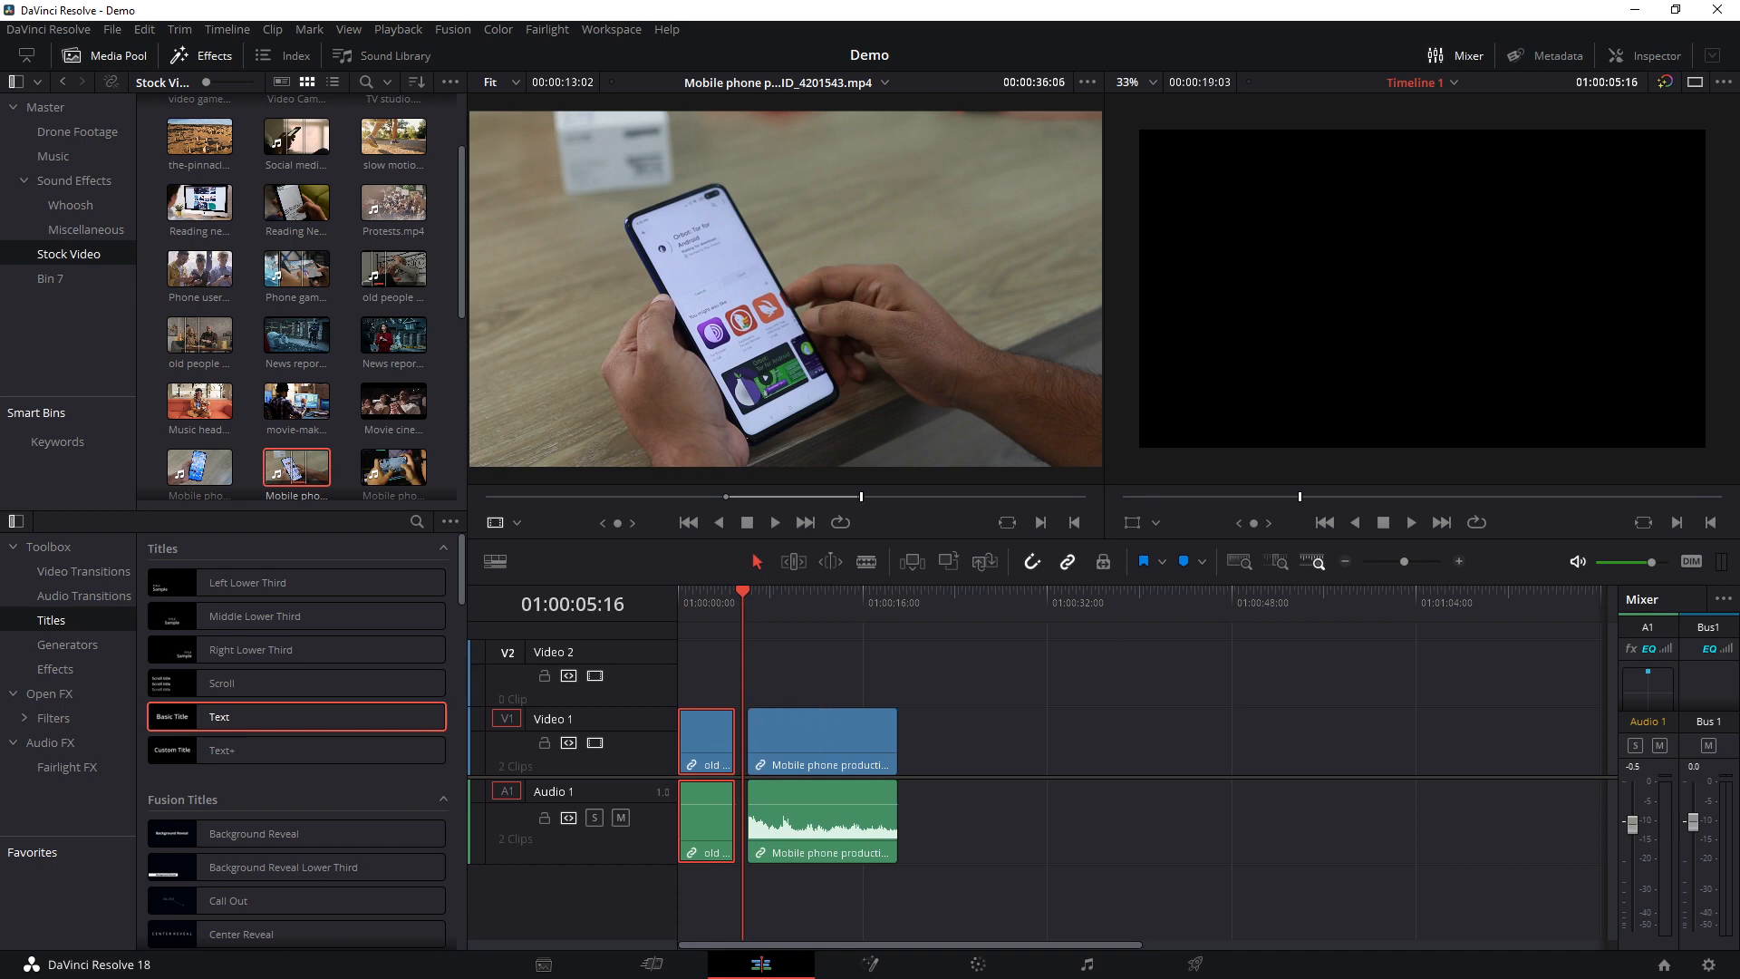
Delete the selected first clip without closing its gap, and adjust the mobile phone clip to run from 01:00:05:16 to about 01:00:24:24
key(BackSpace)
drag(807, 733, 963, 742)
drag(694, 740, 745, 740)
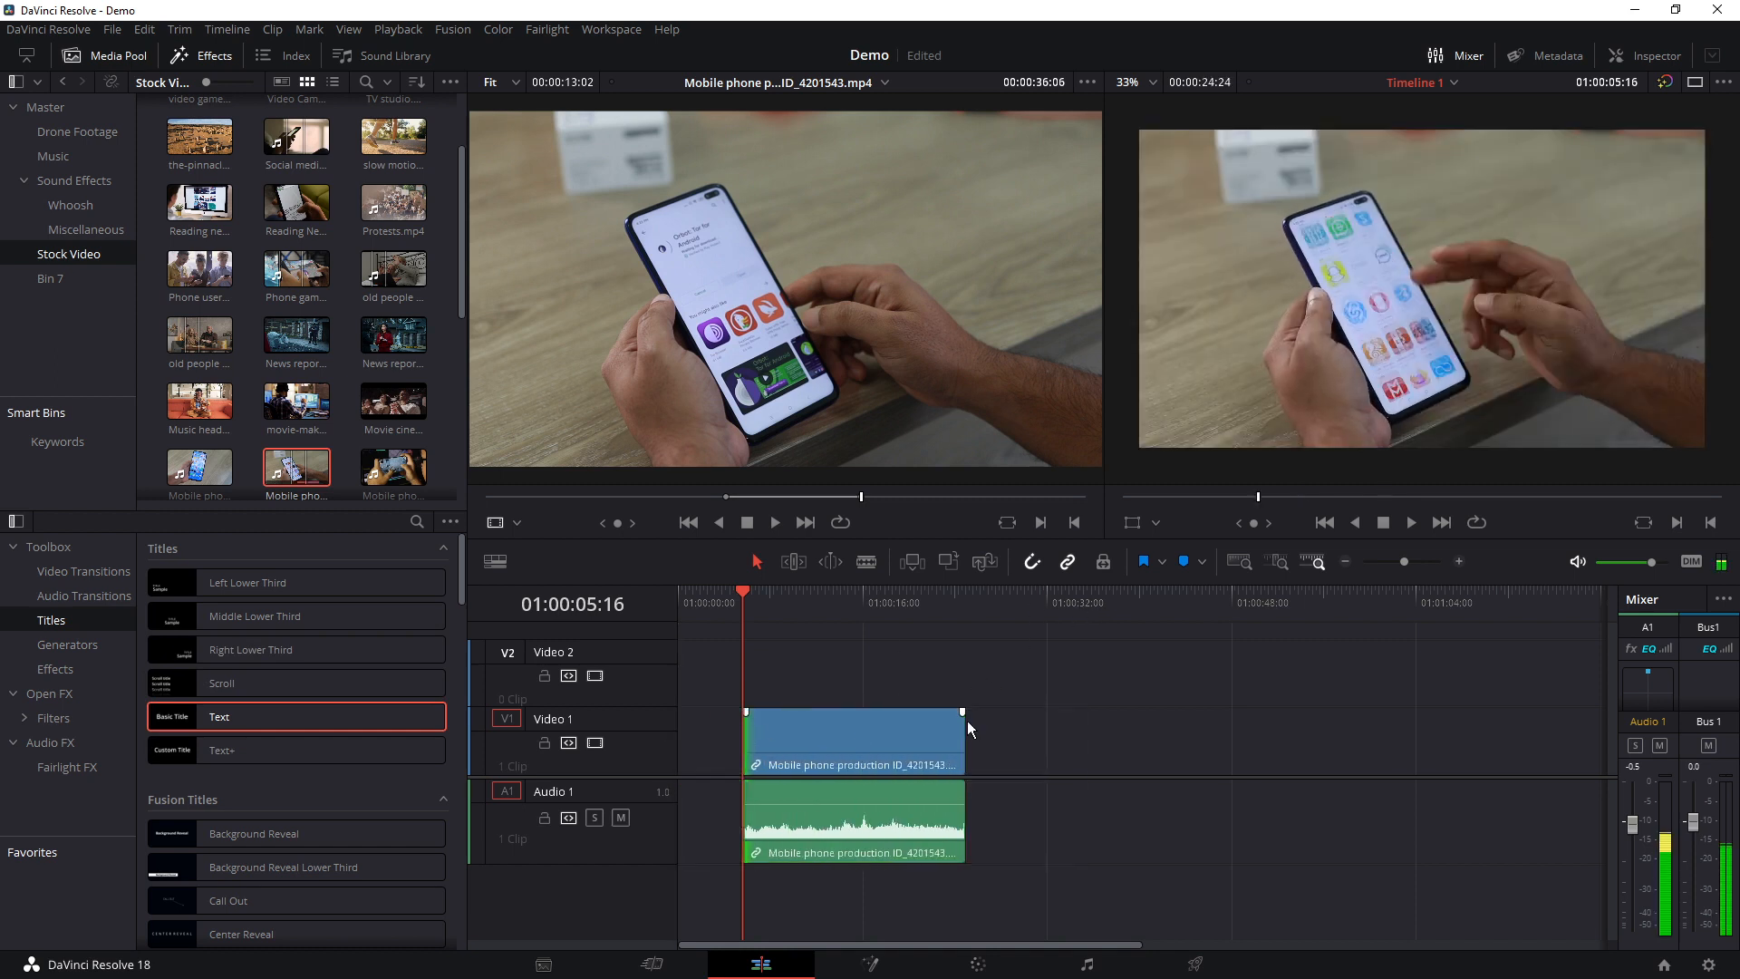
Add a fade-out and a shorter fade-in to the mobile phone clip's video, and briefly play back the fade-in
drag(962, 711, 907, 712)
drag(746, 712, 782, 712)
click(841, 760)
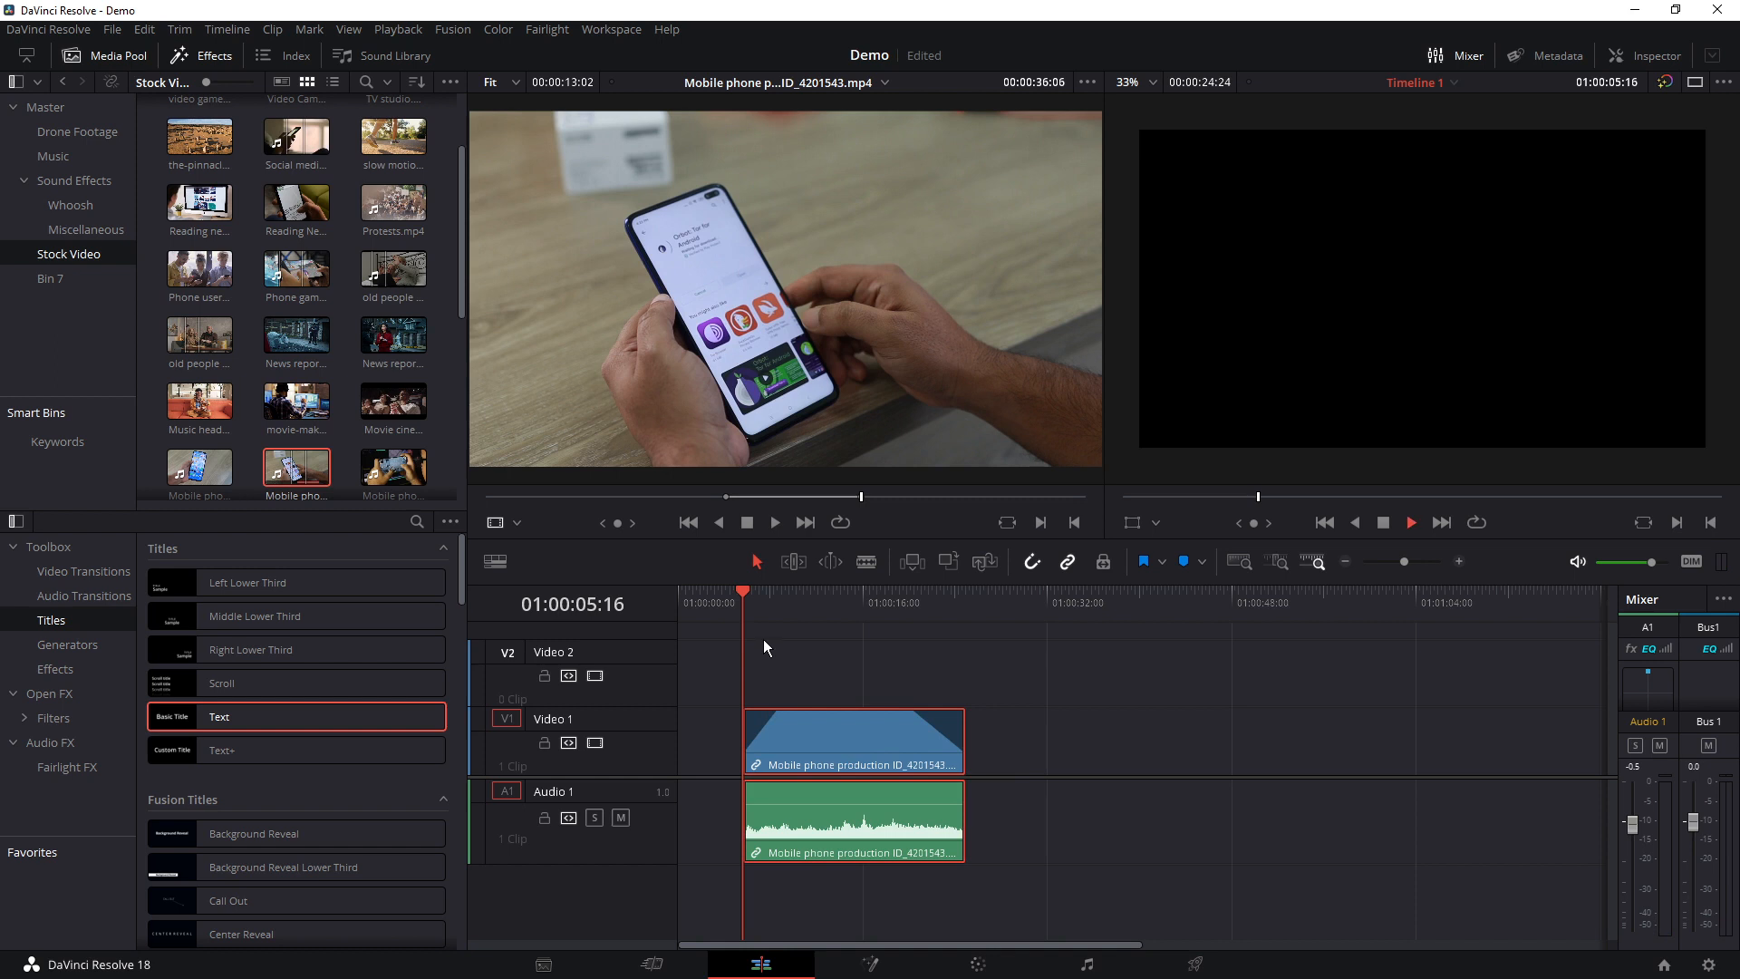
key(space)
key(space)
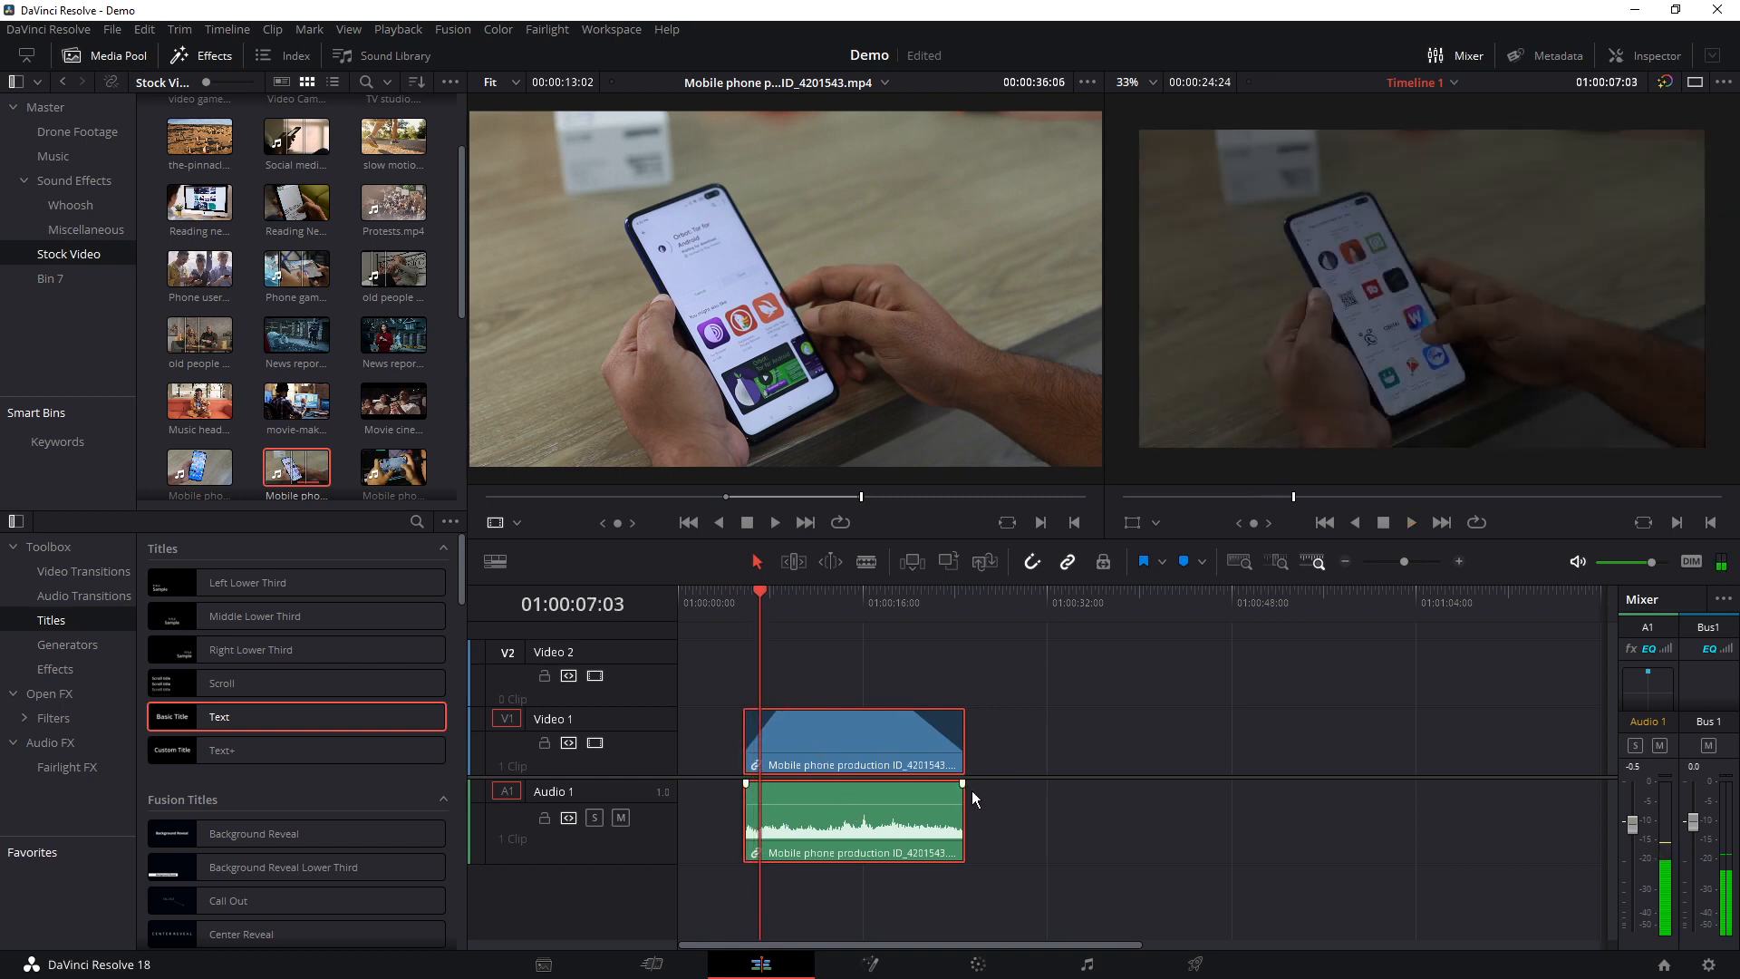
Add a matching fade-out and fade-in to the clip's audio, and move the clip earlier so its video fade-in ends at the playhead
drag(963, 783, 916, 783)
drag(745, 783, 837, 818)
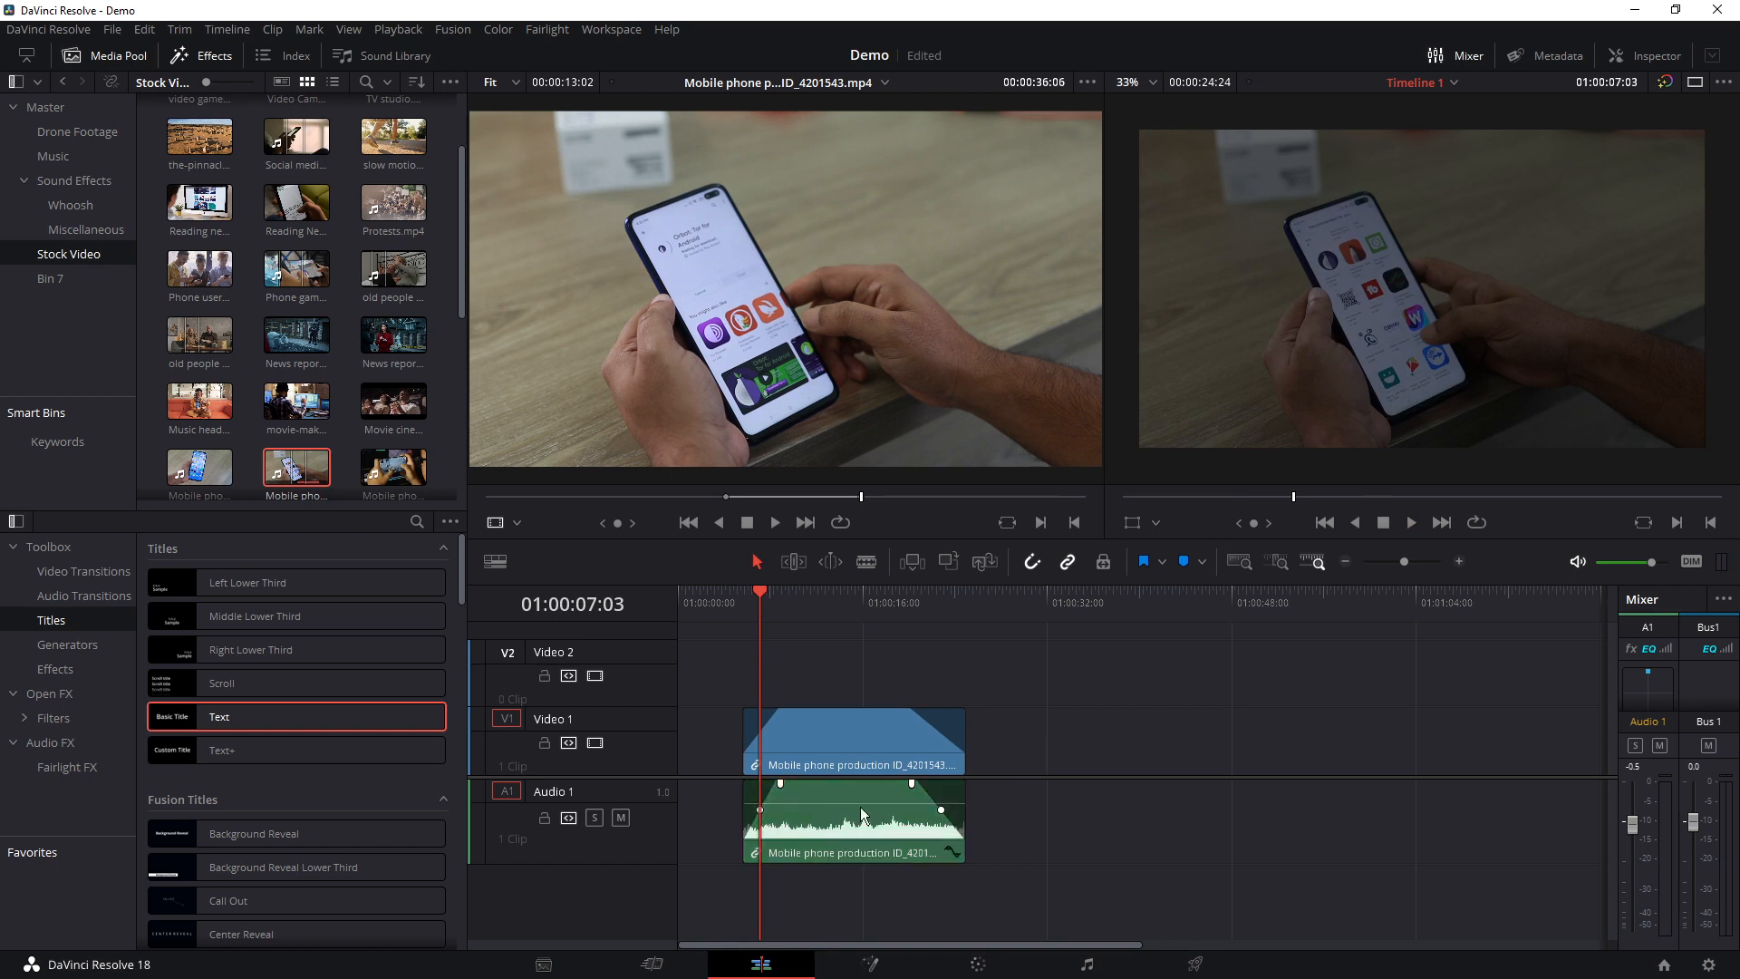
scroll(883, 839, up, 5)
scroll(1106, 857, right, 3)
click(1104, 803)
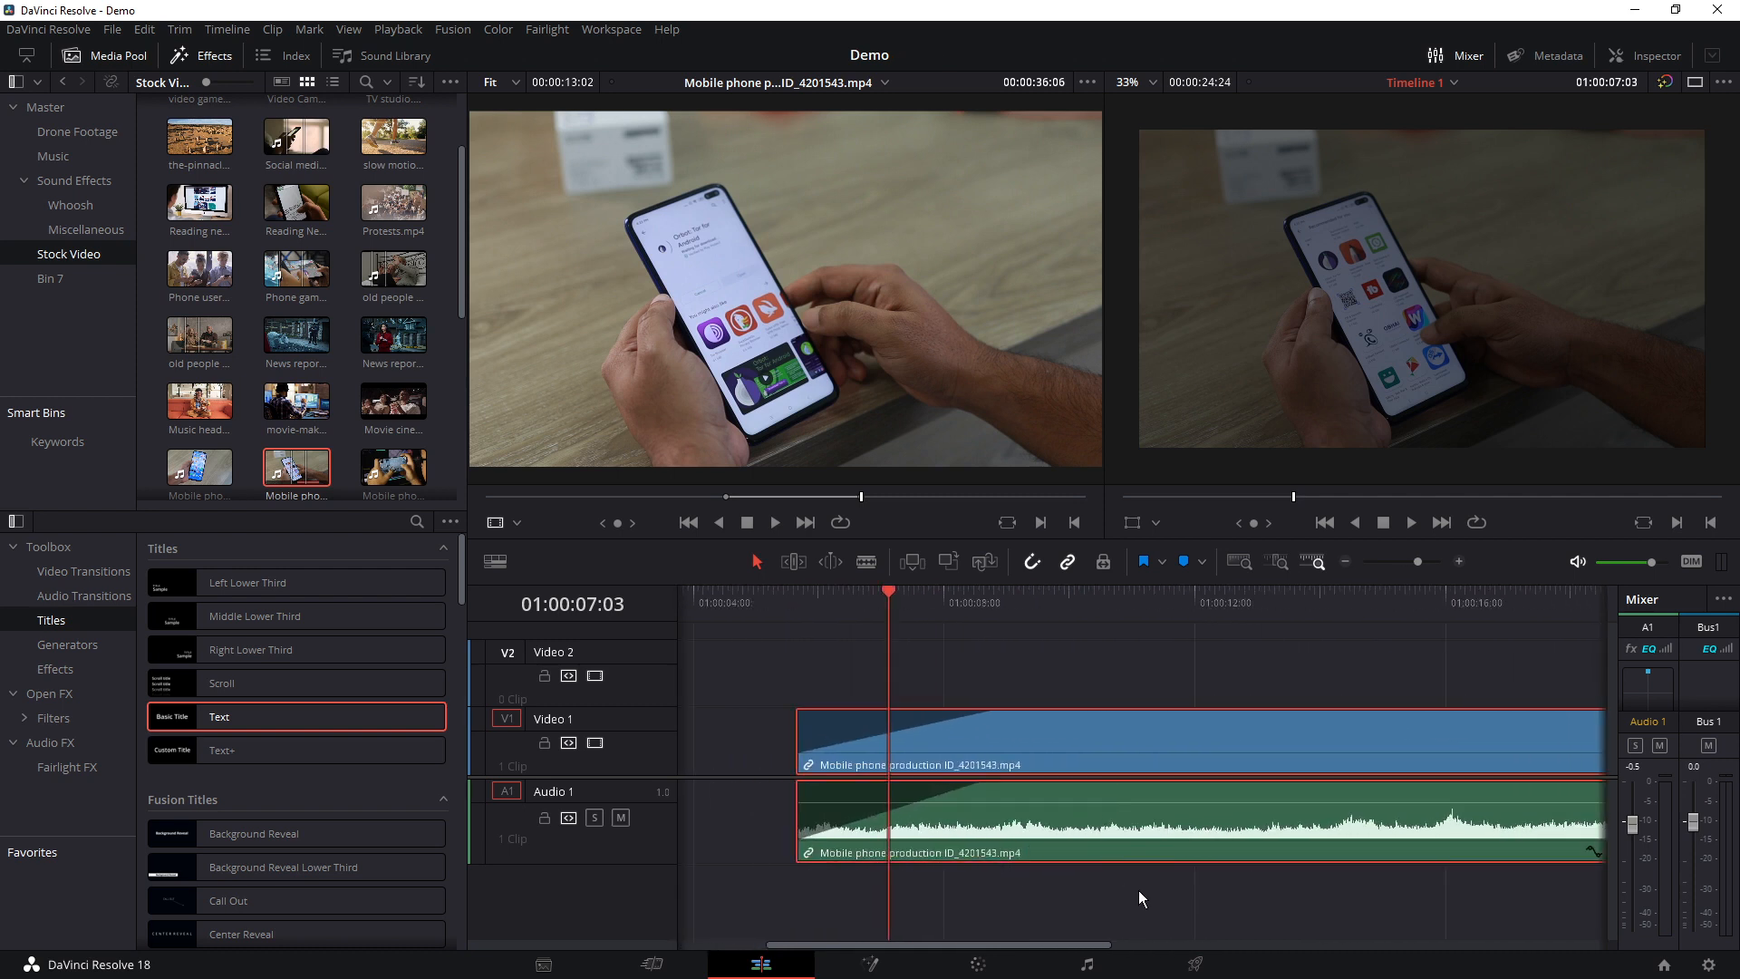
drag(1123, 766, 1113, 755)
Add four volume keyframes along the clip's audio after its fade-in, save the project, and lower the level between the two middle keyframes
click(1044, 802)
key(ctrl+s)
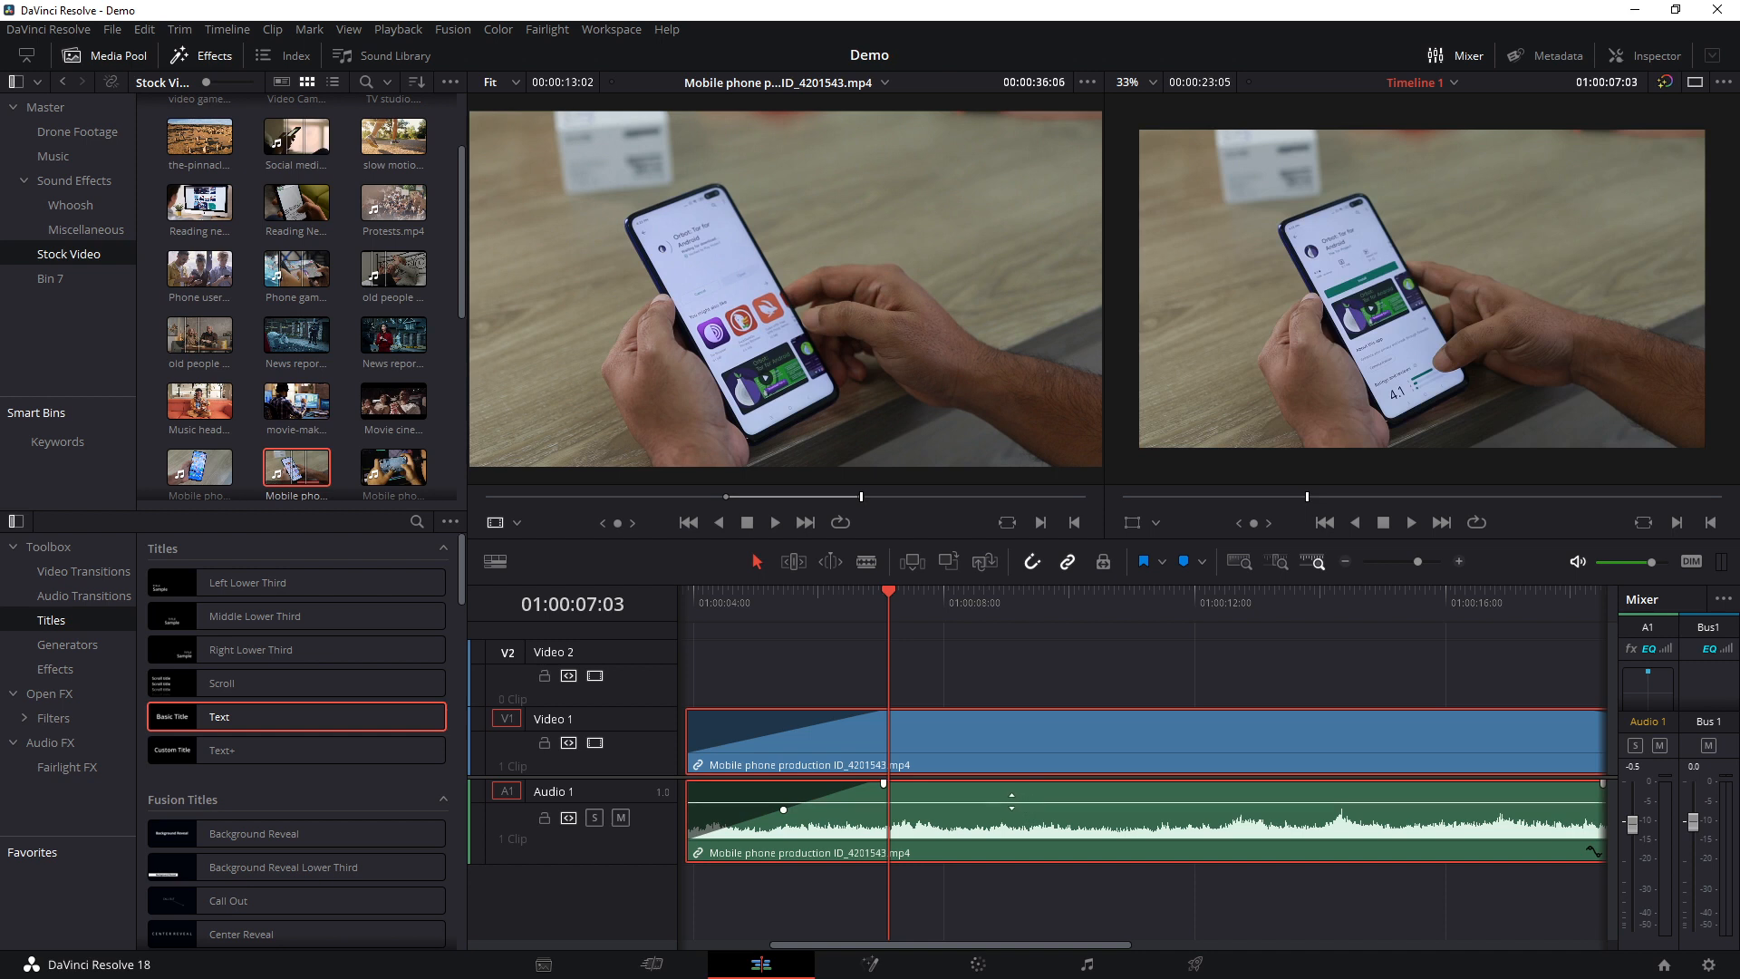
alt+click(1105, 802)
alt+click(1247, 802)
alt+click(1348, 802)
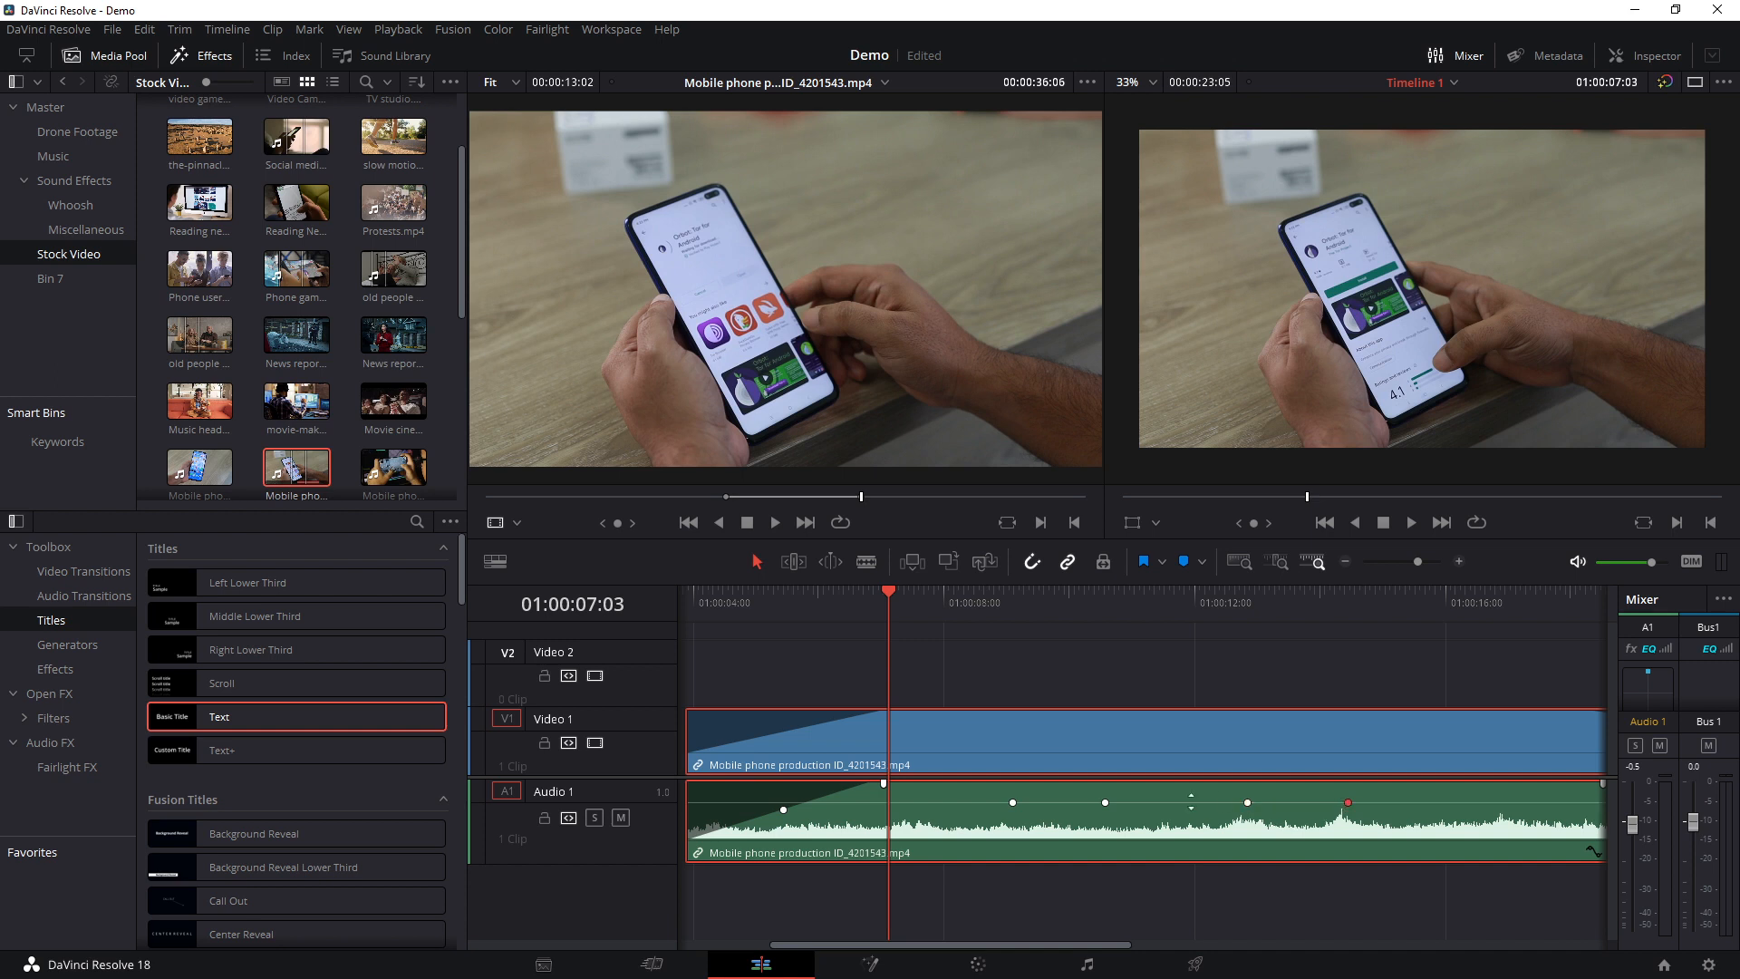
drag(1165, 802, 1166, 815)
Move the clip to the timeline start and create a second keyframed volume dip in its audio, just before the fade-out
scroll(1016, 868, down, 4)
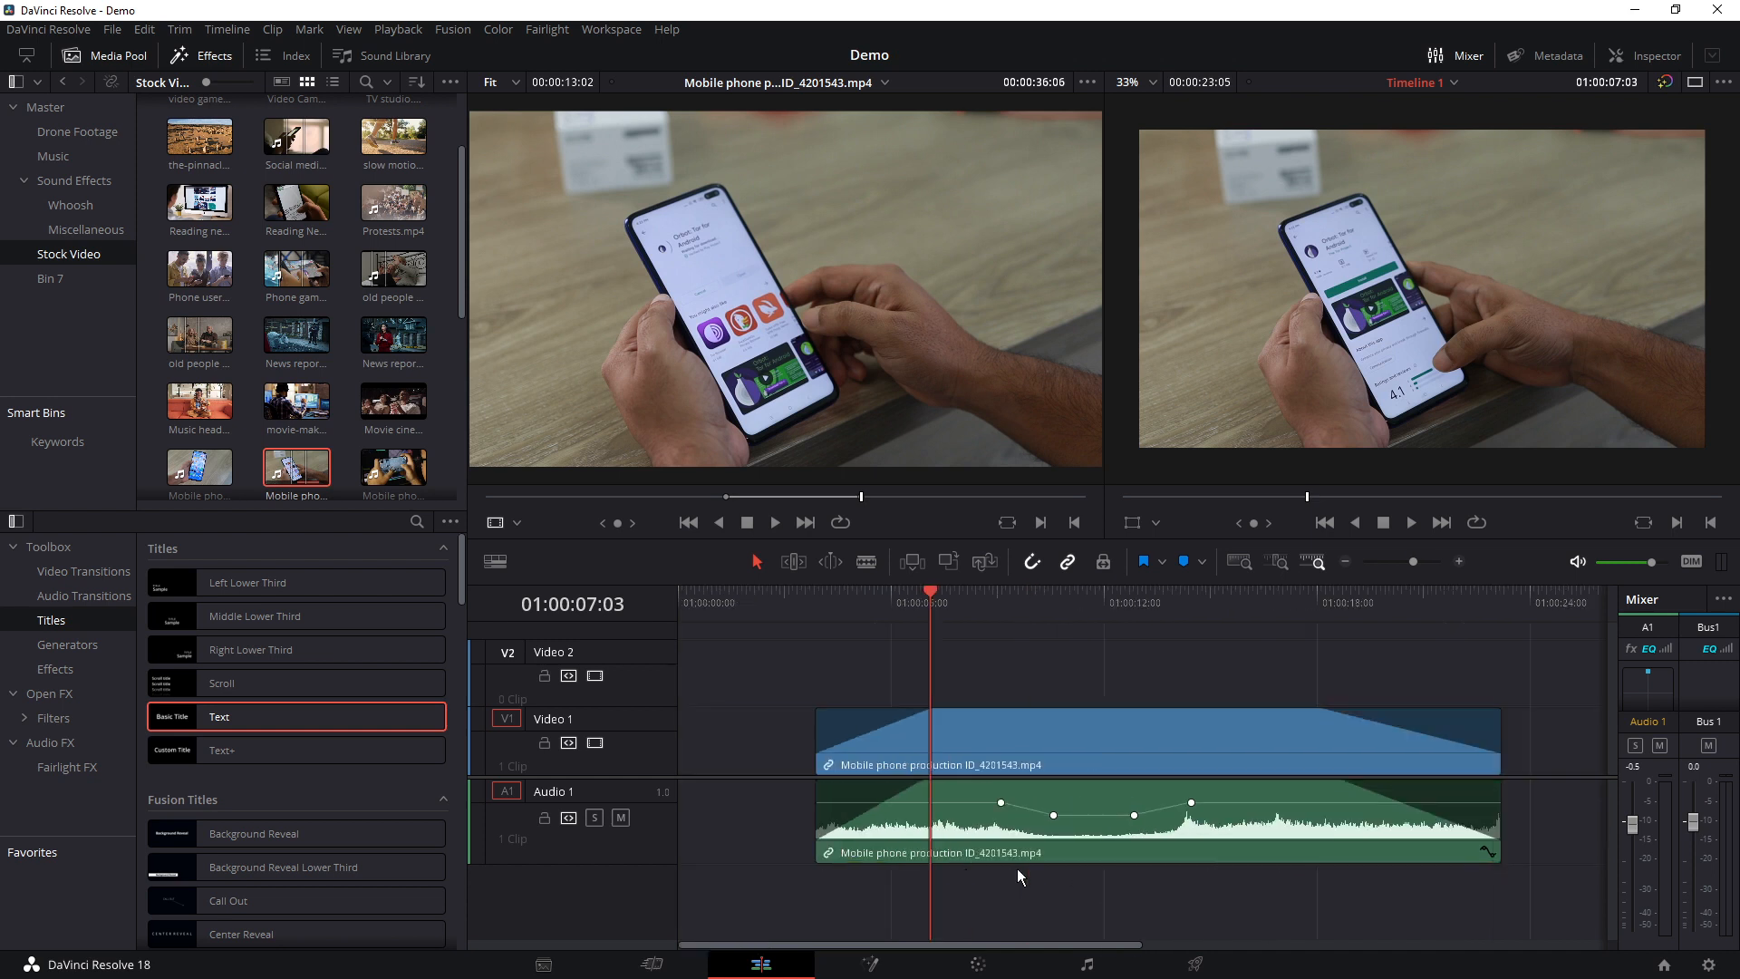
drag(988, 746, 875, 738)
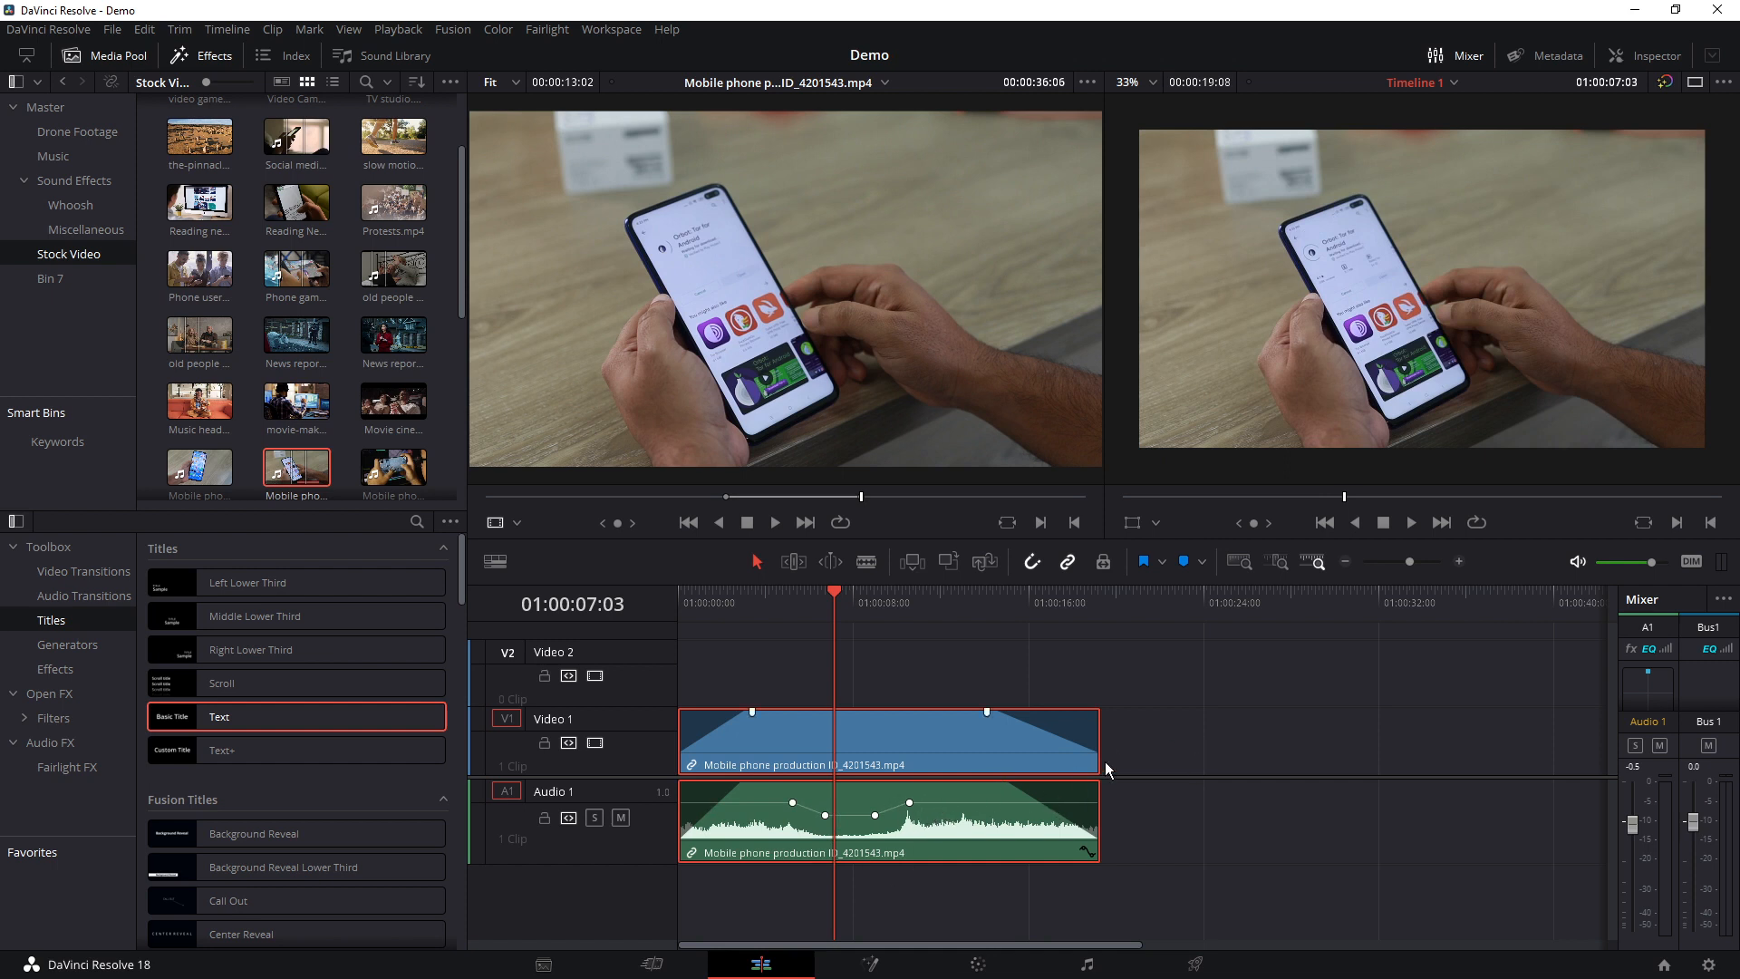
alt+click(976, 803)
alt+click(1011, 803)
drag(993, 801, 997, 813)
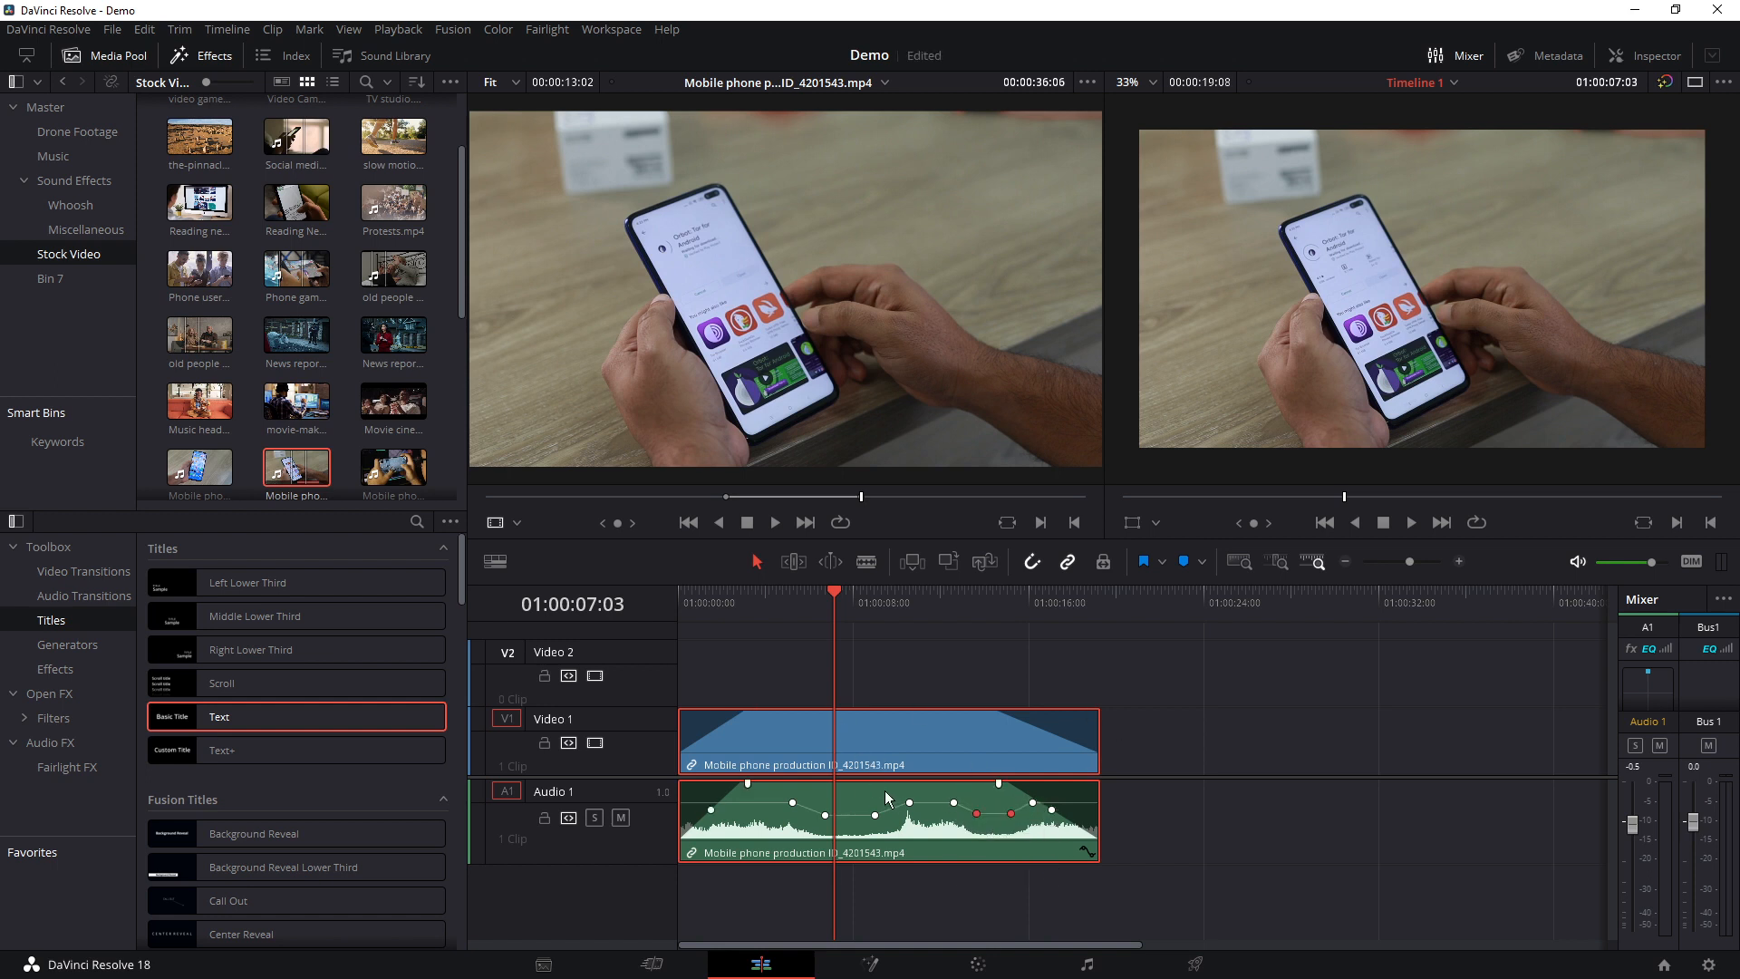
click(1241, 807)
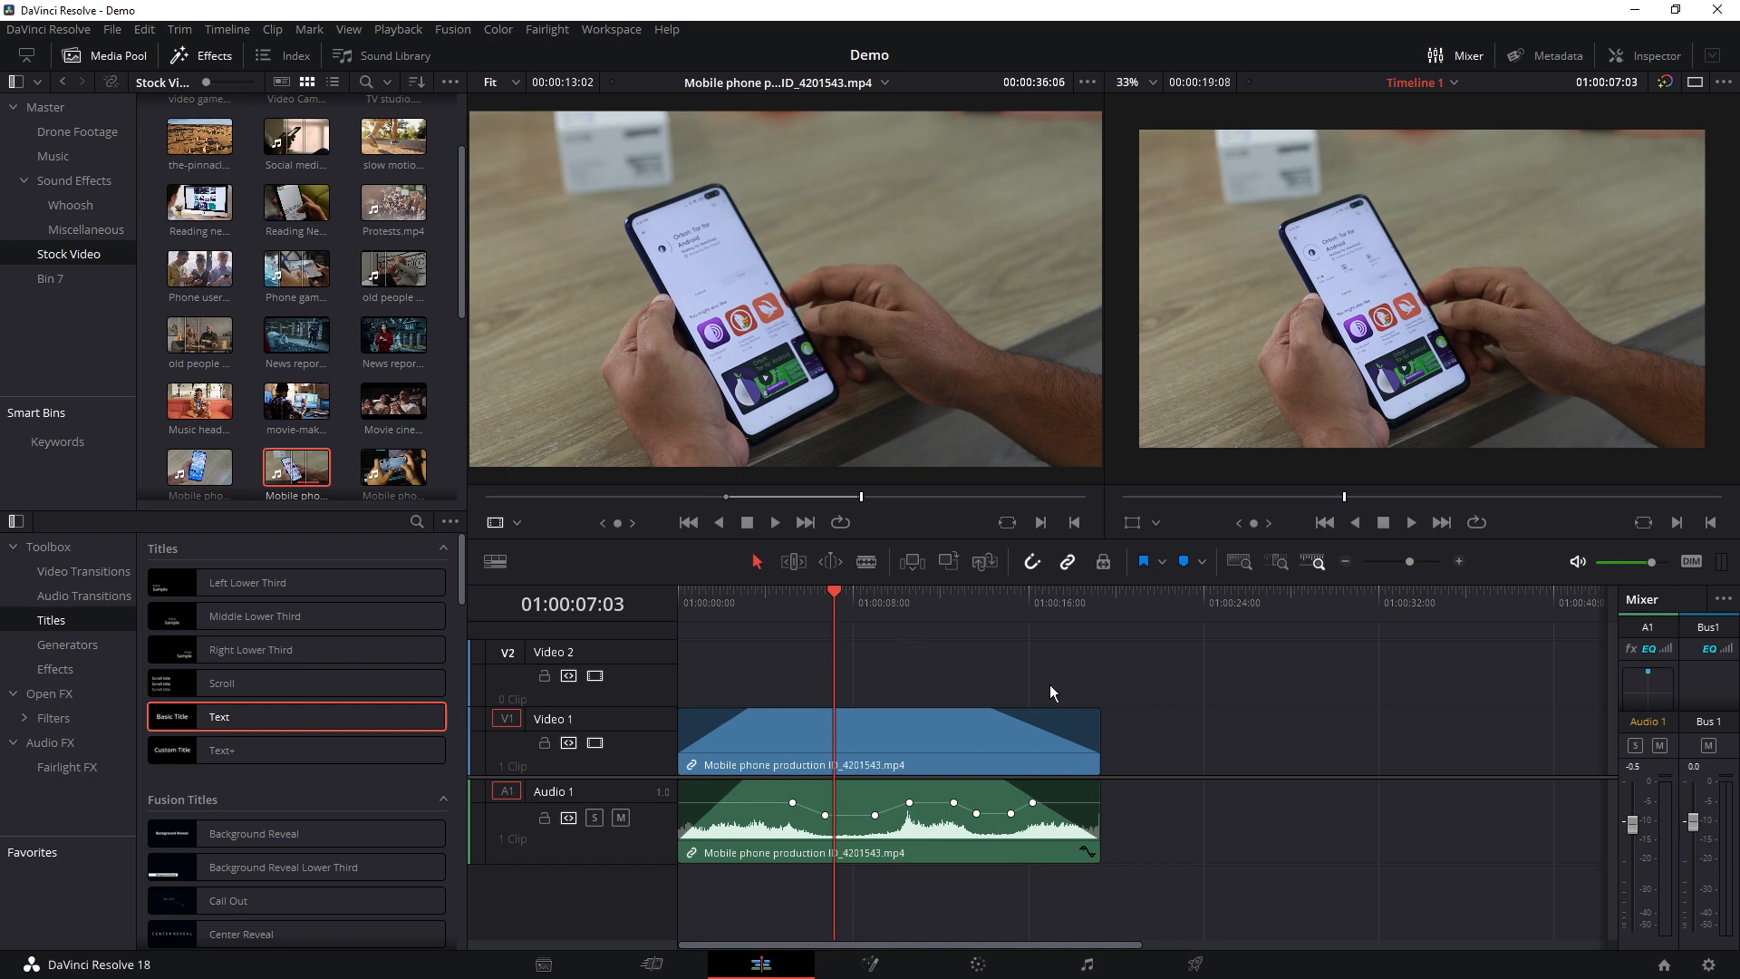
Move the playhead to the end of the mobile phone clip at 01:00:19:08
drag(1010, 615, 1100, 606)
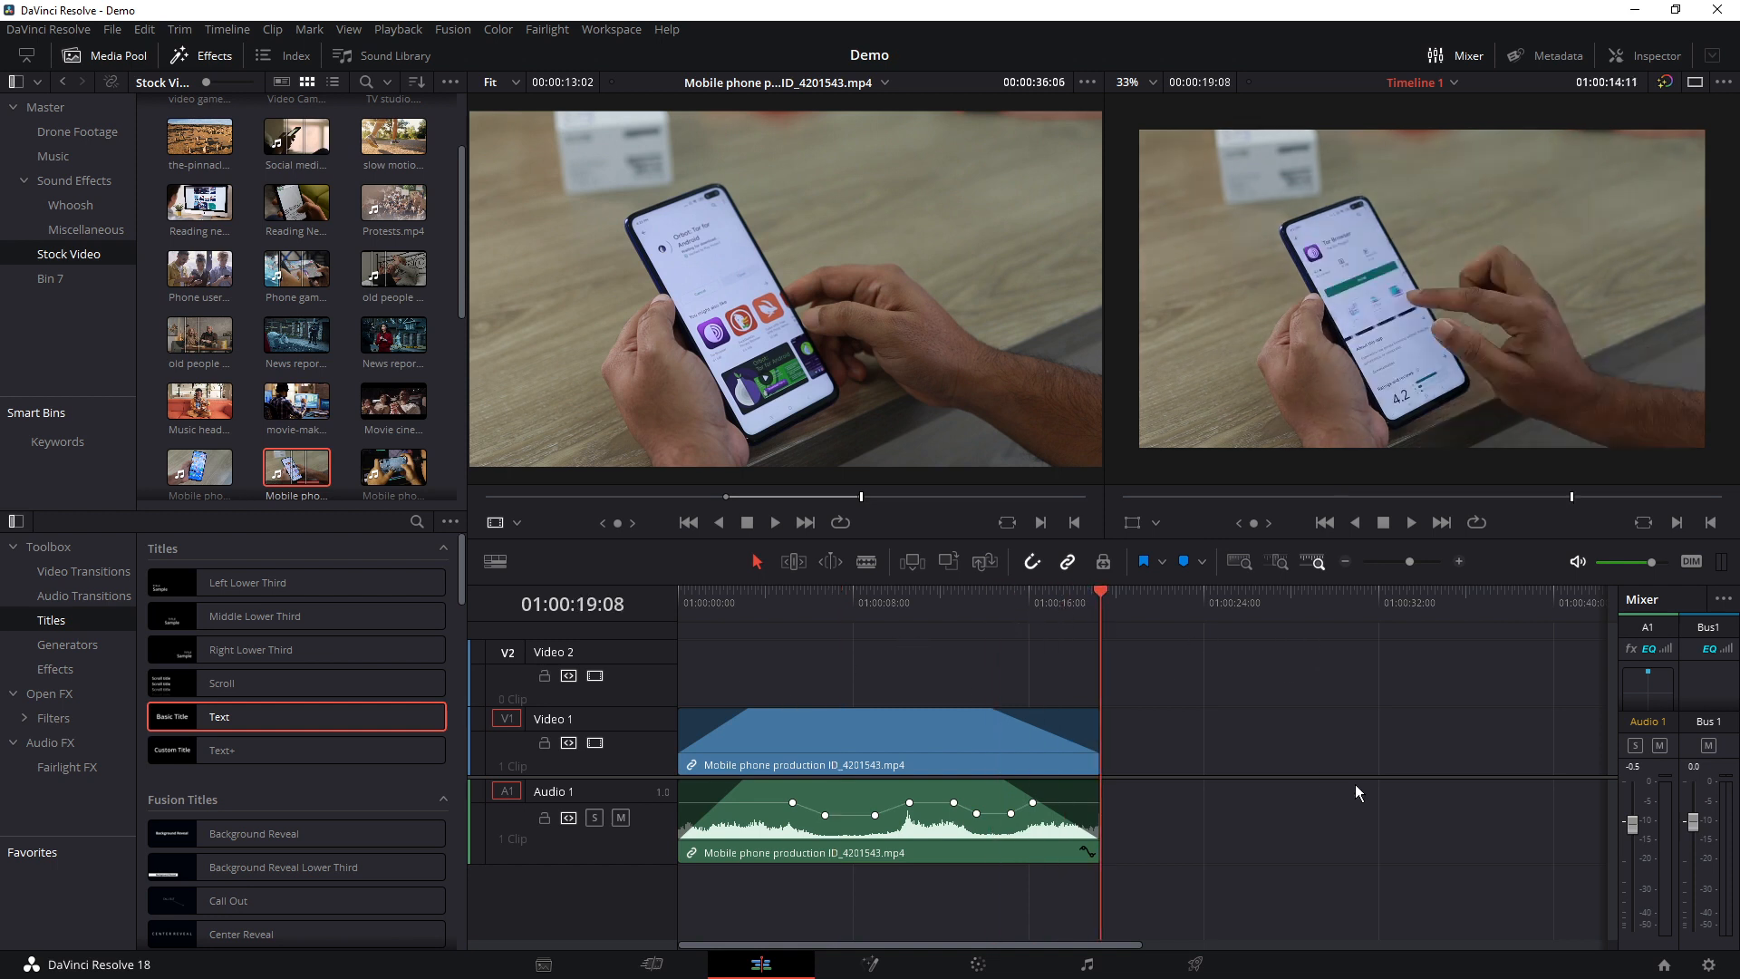